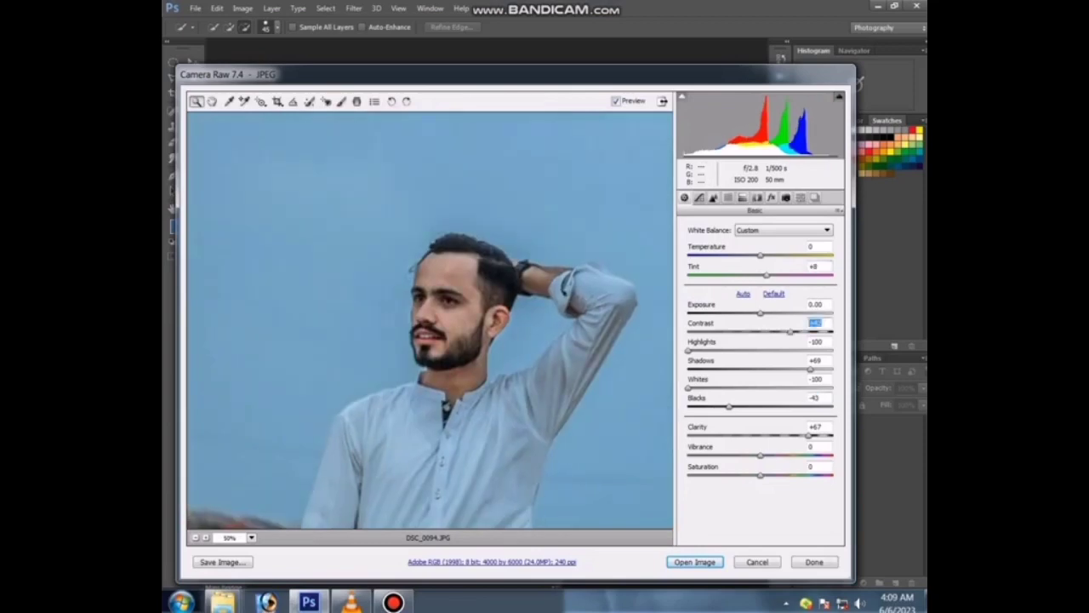
Brighten the kurta photo in Camera Raw (exposure +0.30, contrast +42, clarity +67) and open it
key(Up)
key(Up)
key(Up)
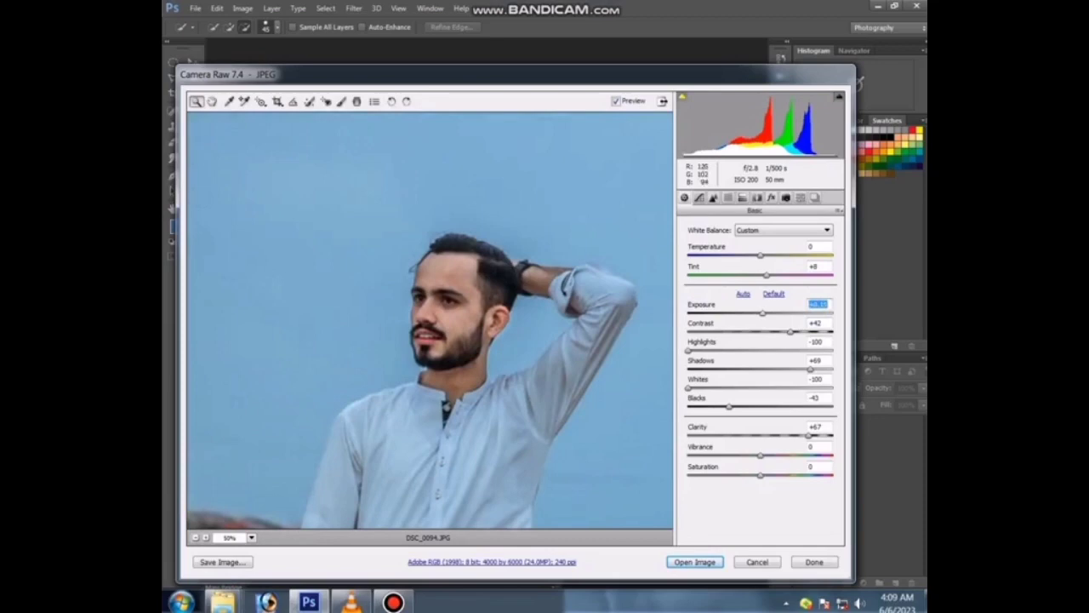
key(ctrl+0)
key(ctrl+plus)
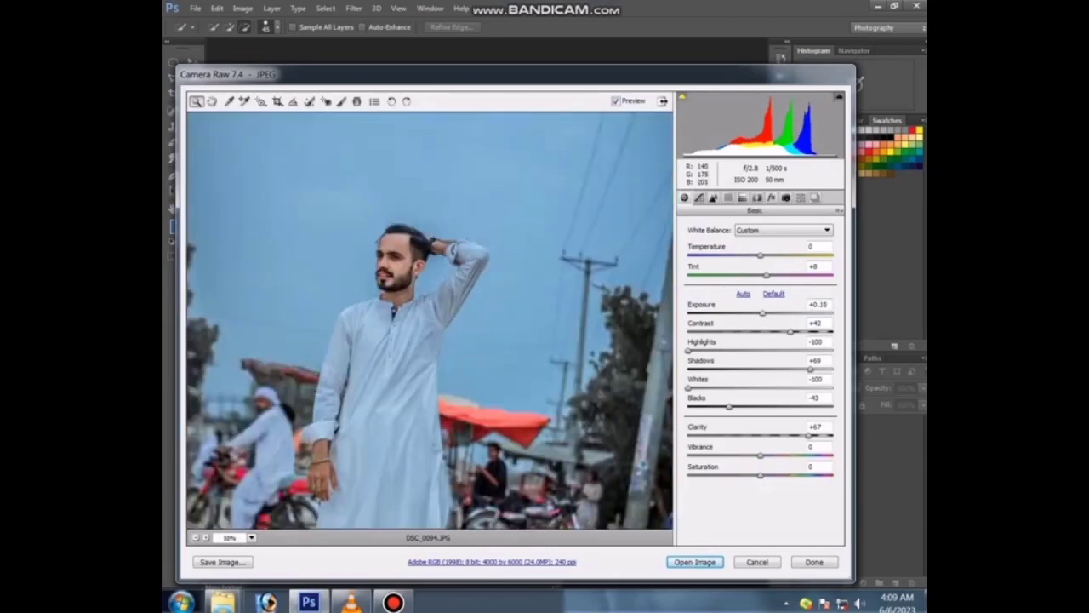
key(ctrl+plus)
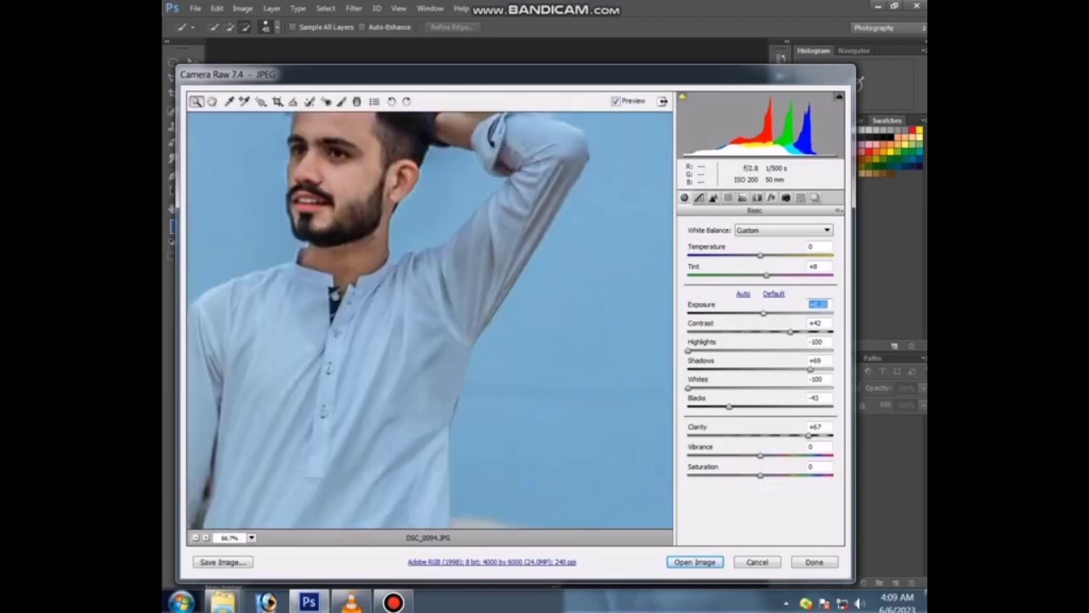
key(ctrl+minus)
key(ctrl+minus)
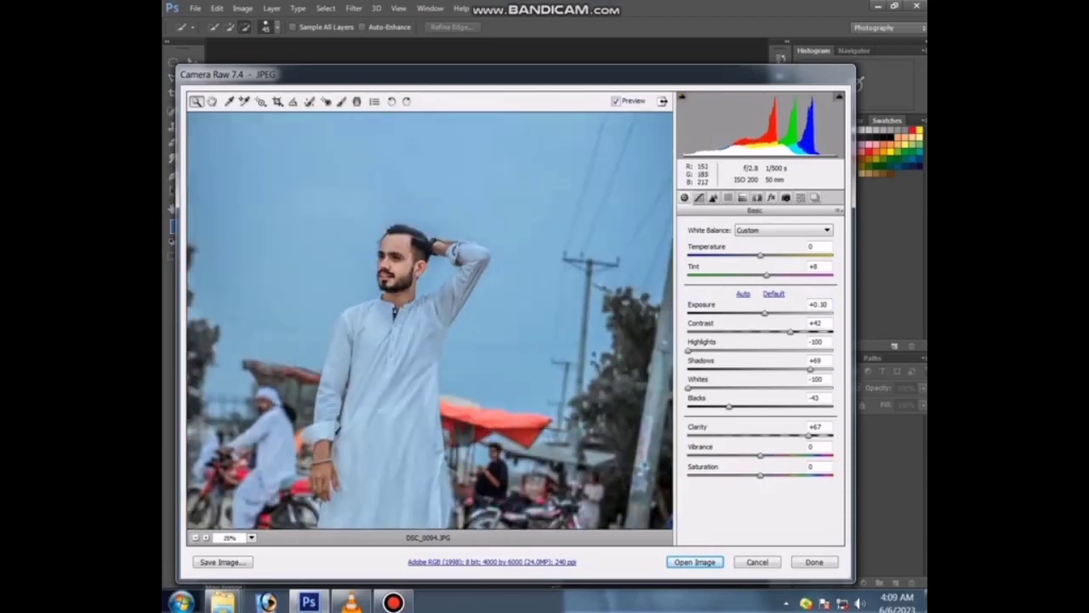
key(ctrl+minus)
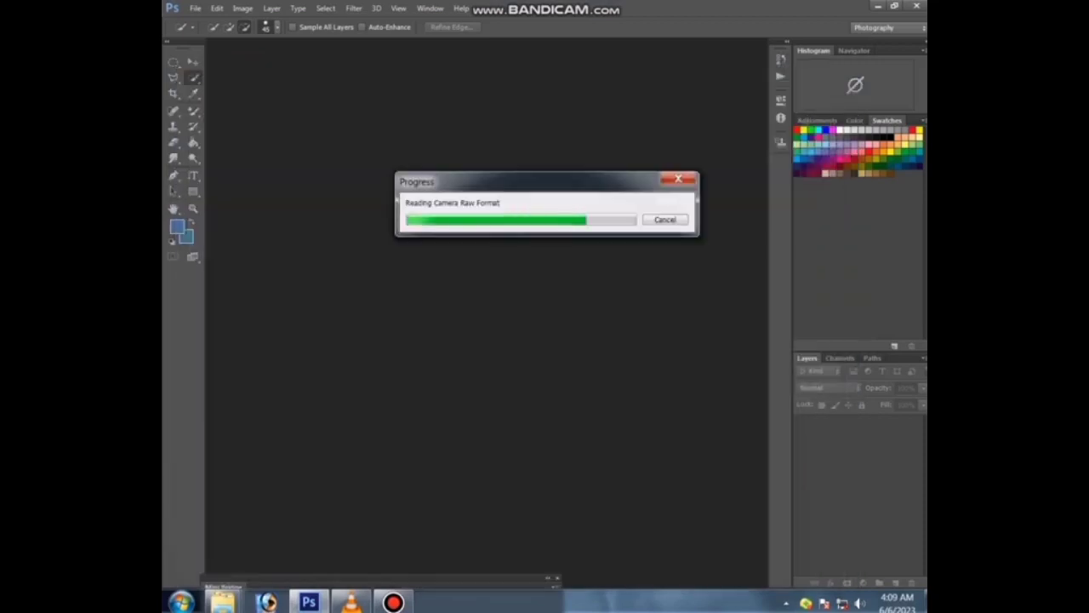
Dismiss the colour profile warning and duplicate the Background layer
key(Return)
key(ctrl+minus)
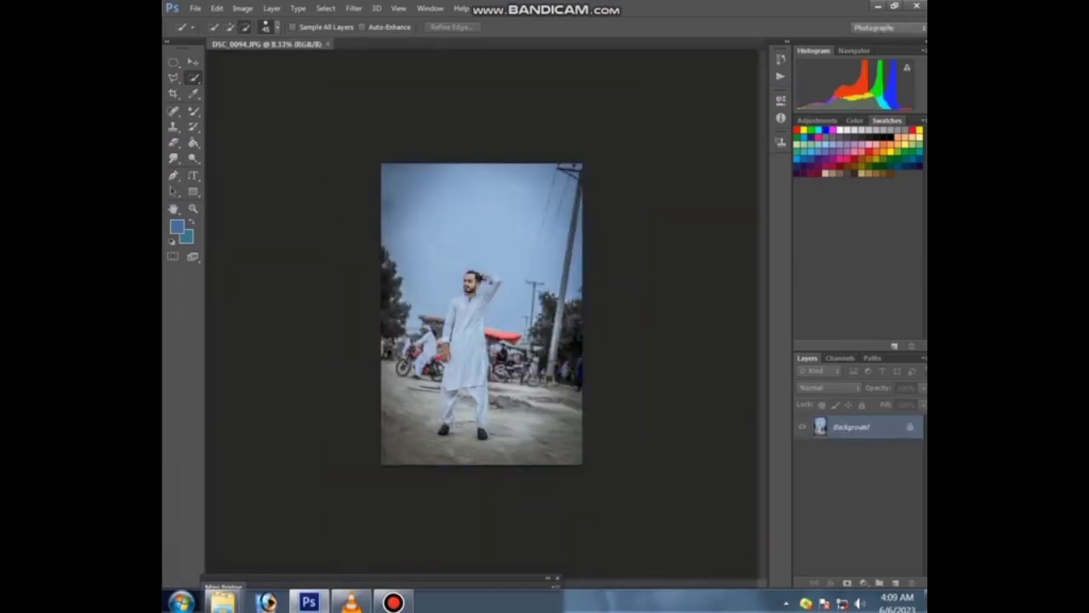
right_click(851, 426)
click(779, 458)
key(Return)
Rotate and slightly enlarge the Background copy to straighten the street scene
key(ctrl+t)
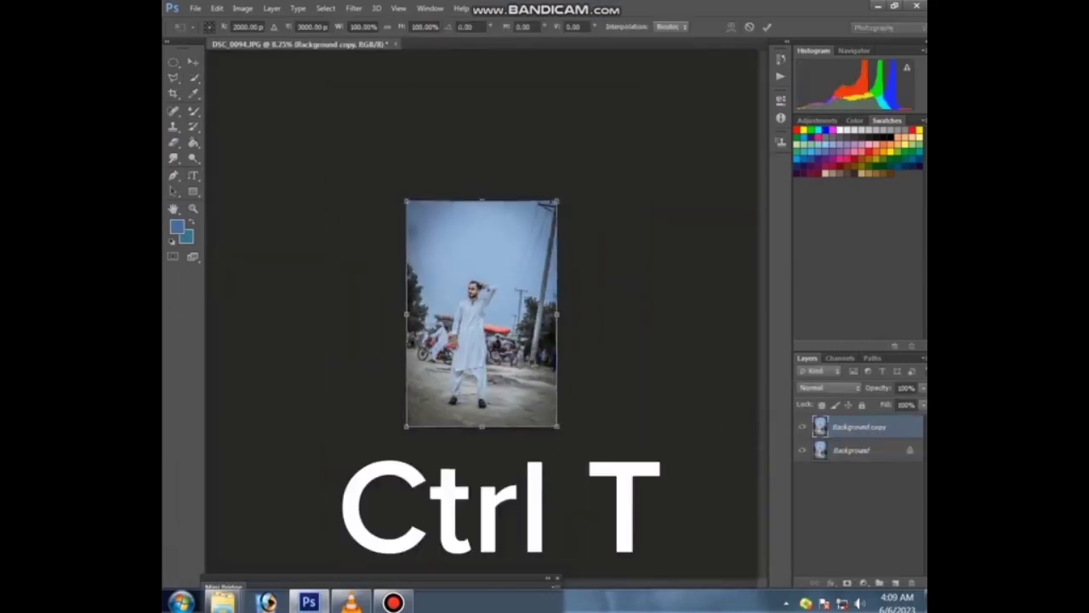
drag(688, 352, 688, 336)
drag(565, 420, 578, 431)
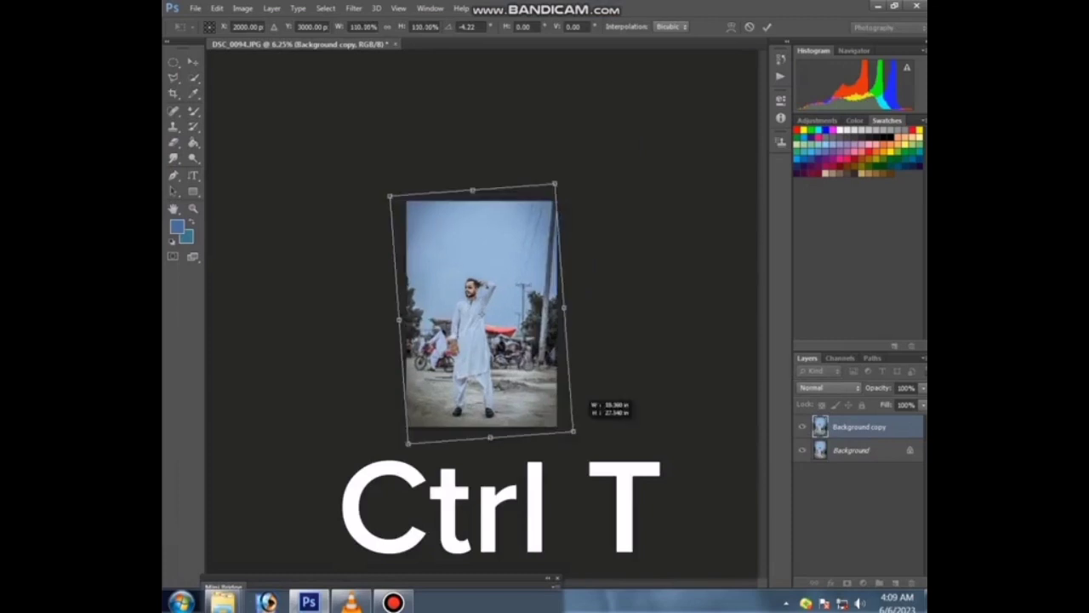
drag(655, 387, 651, 374)
drag(485, 324, 487, 322)
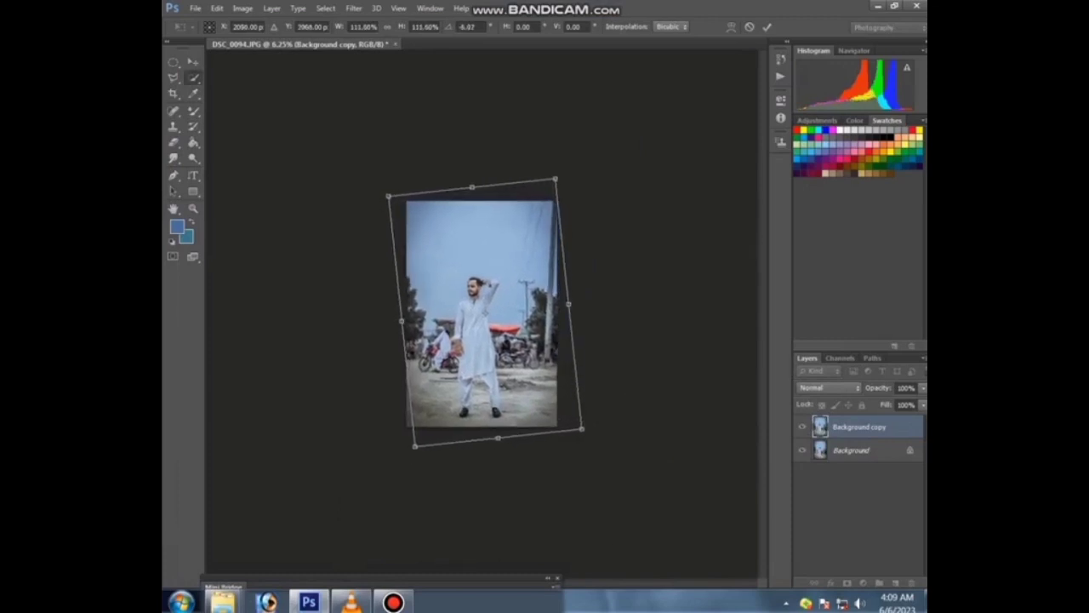
key(Return)
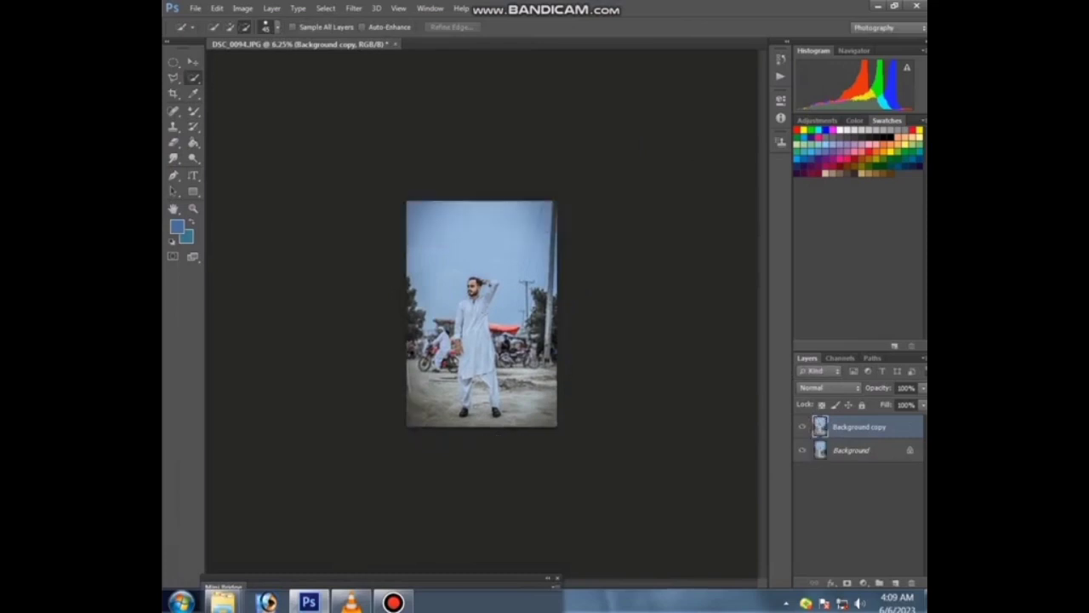
key(ctrl+plus)
key(ctrl+plus)
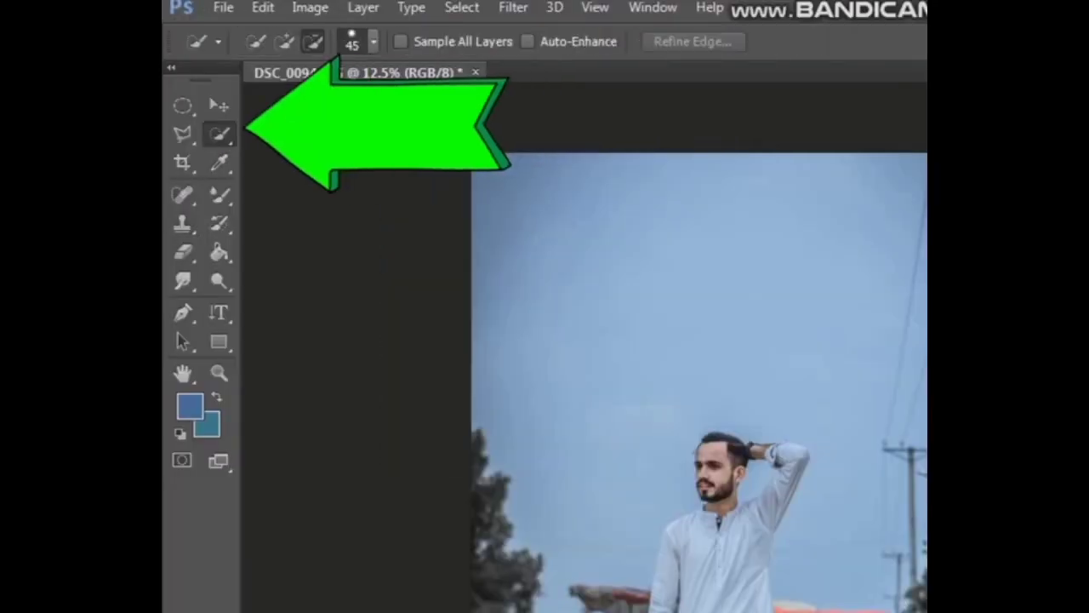
Quick-select the sky to the left of the man, adjusting the brush size
key(bracketright)
key(bracketright)
key(bracketright)
key(bracketleft)
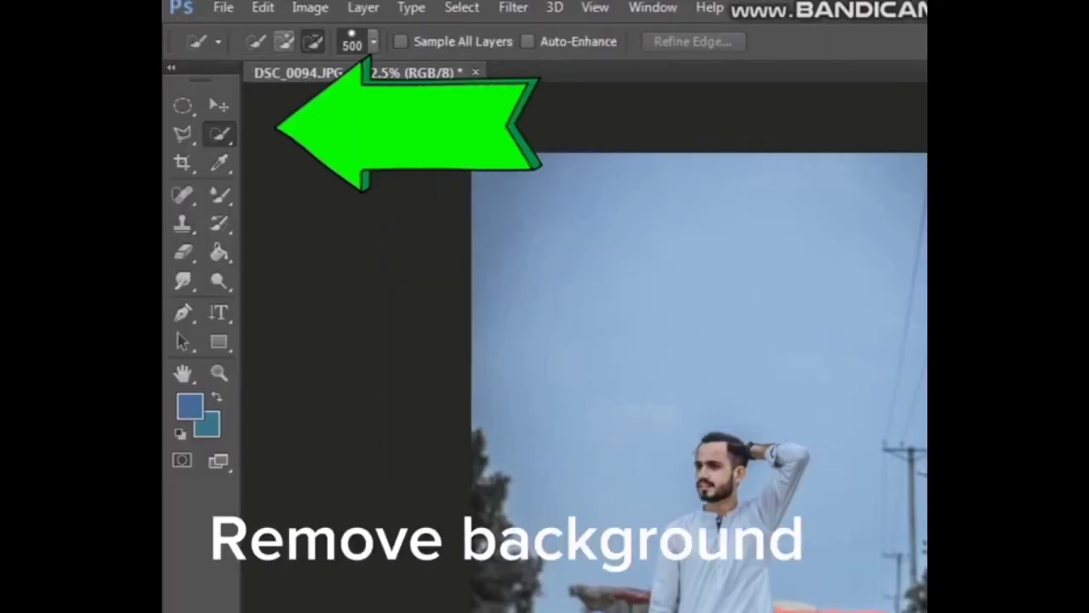
drag(544, 256, 587, 443)
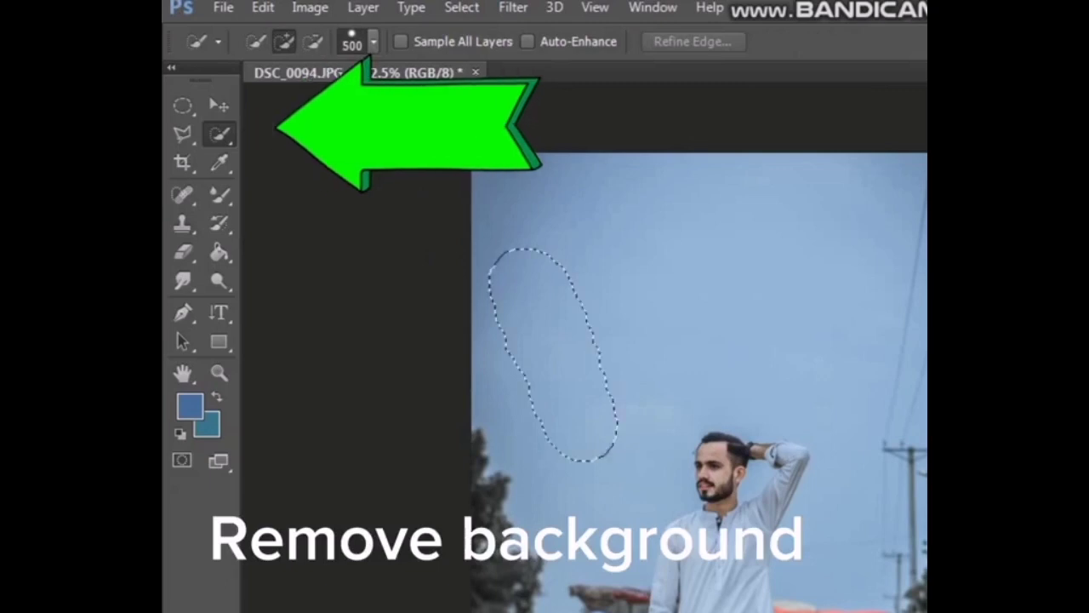
key(bracketleft)
drag(511, 264, 502, 468)
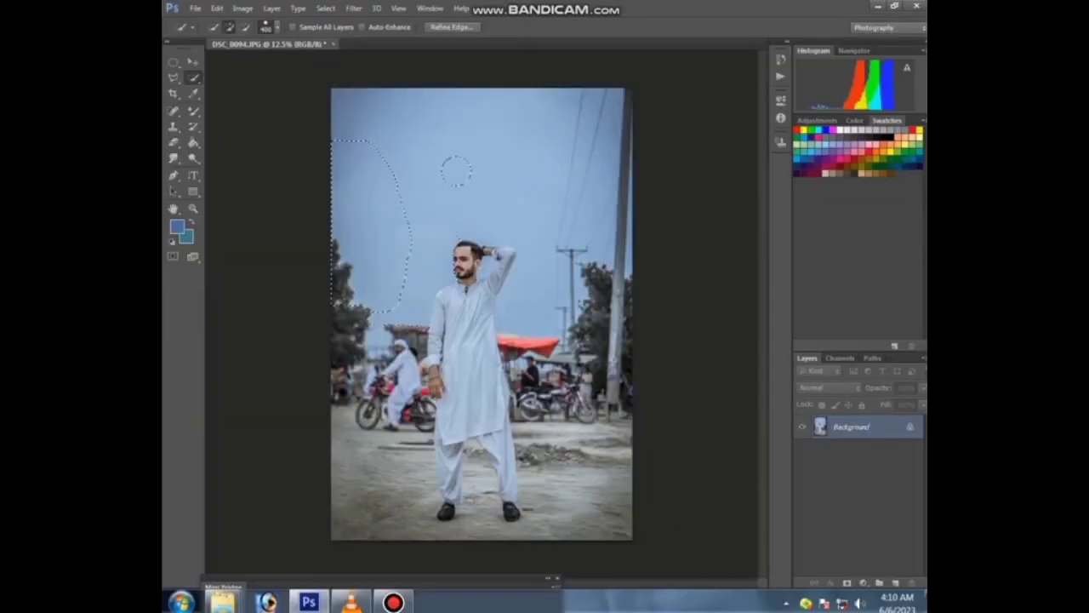
key(ctrl+plus)
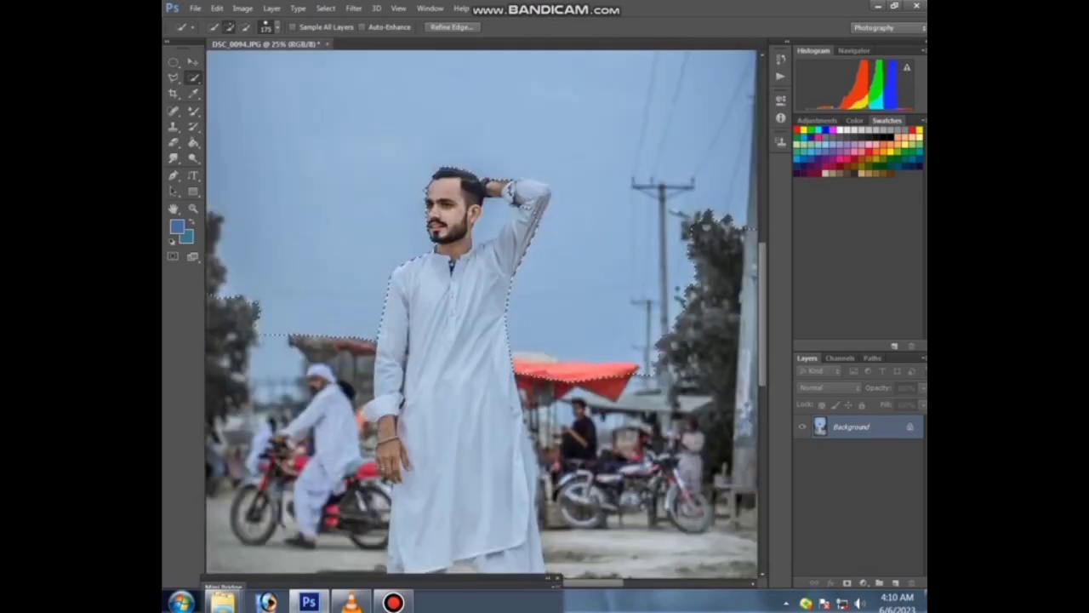
key(ctrl+plus)
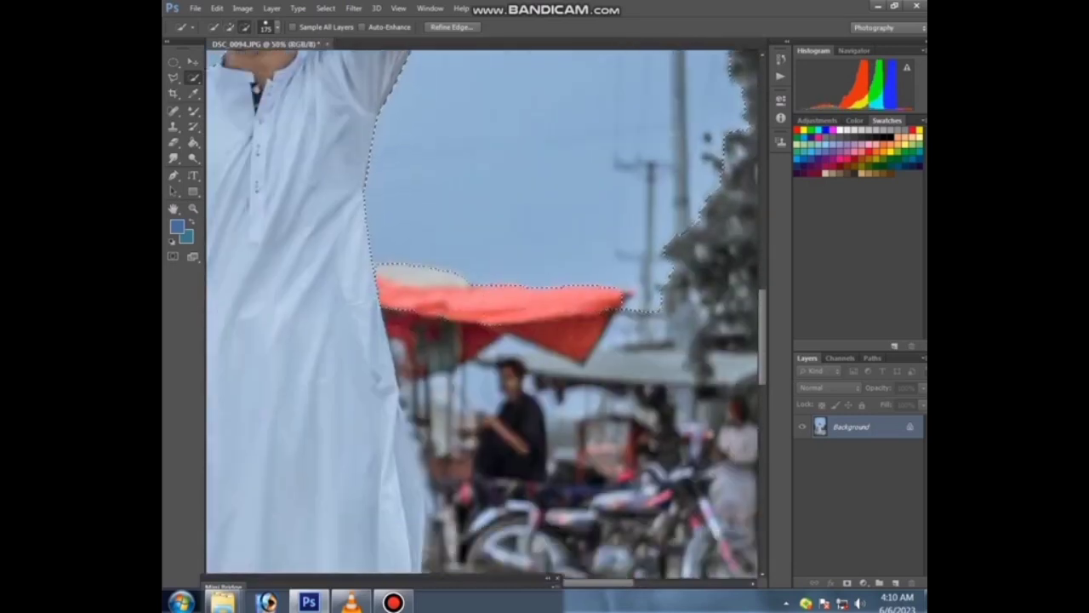
key(ctrl+plus)
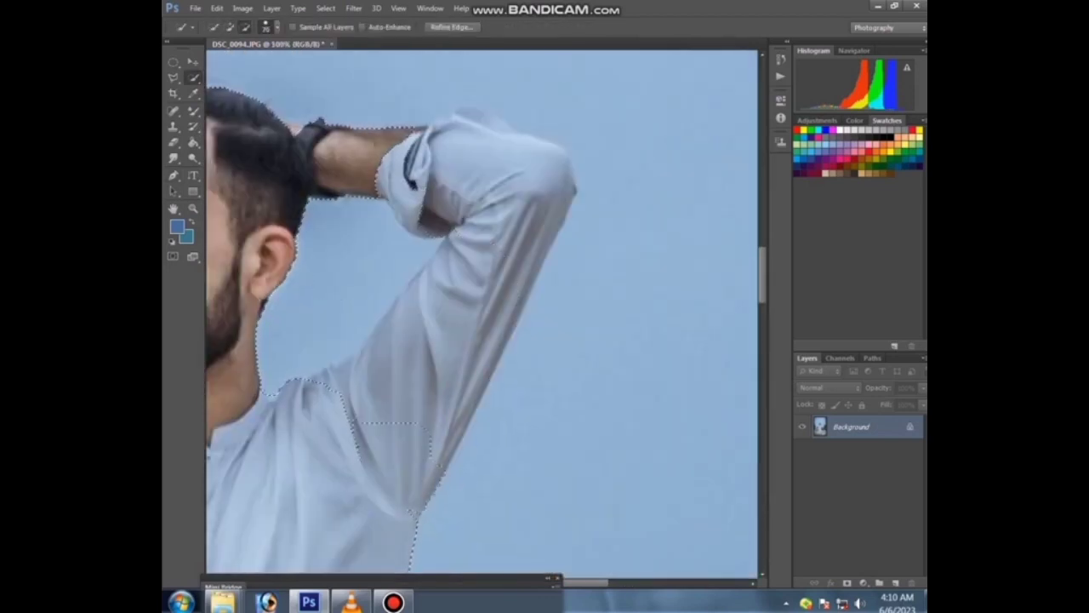
Refine the selection edge along the man's raised sleeve, head and torso down to his feet
drag(392, 400, 511, 170)
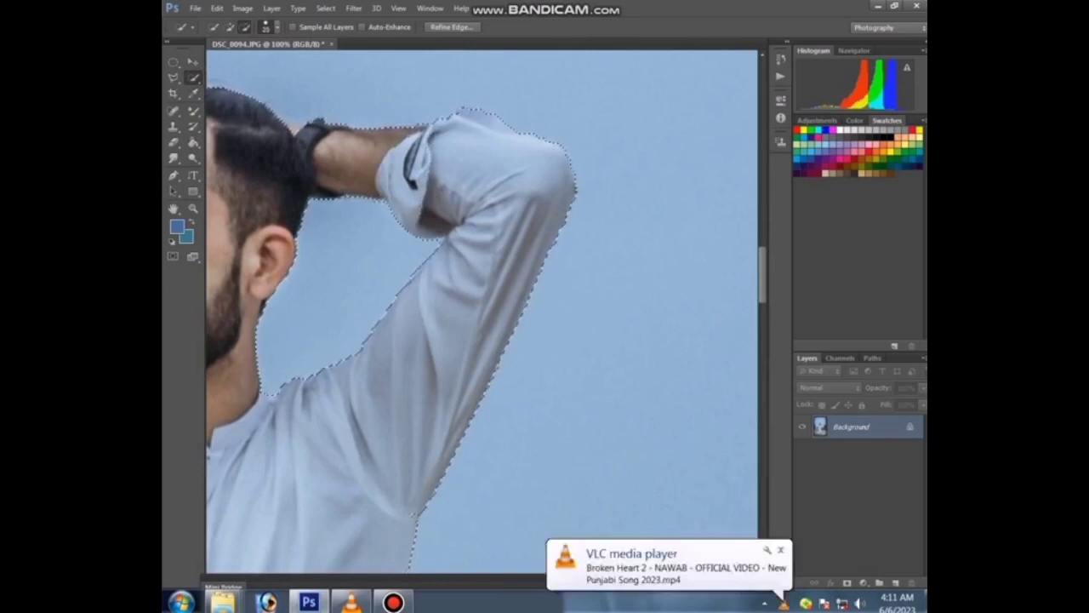
key(ctrl+minus)
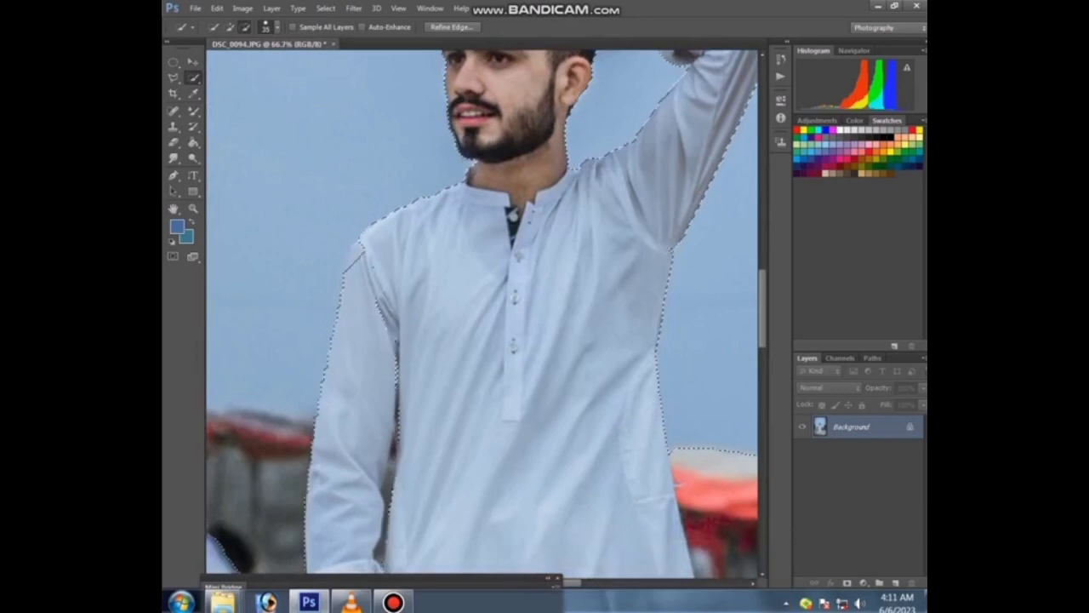
scroll(341, 368, down, 3)
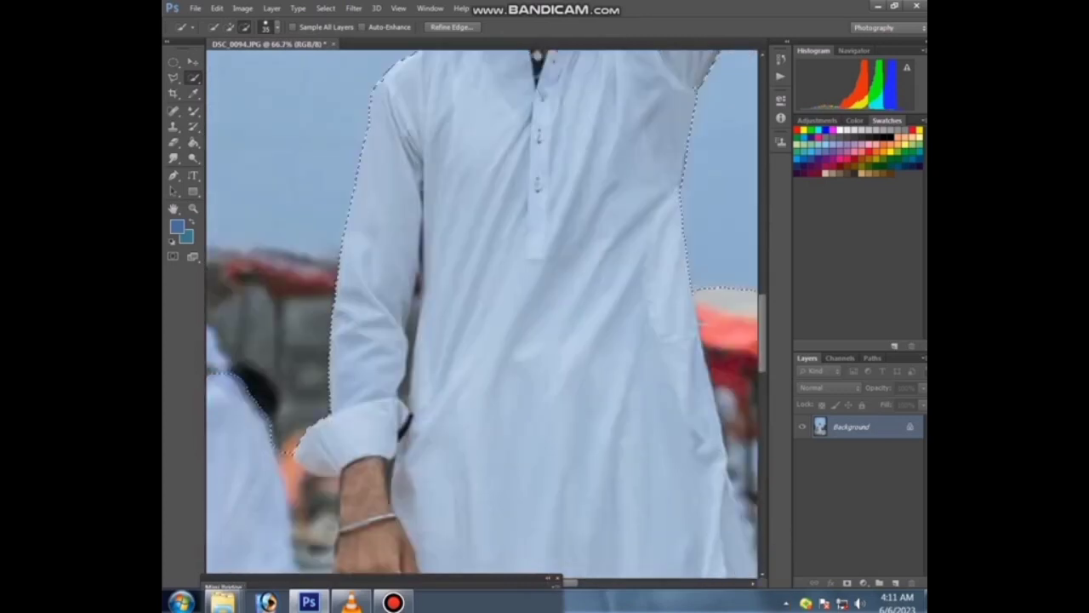
scroll(340, 367, left, 3)
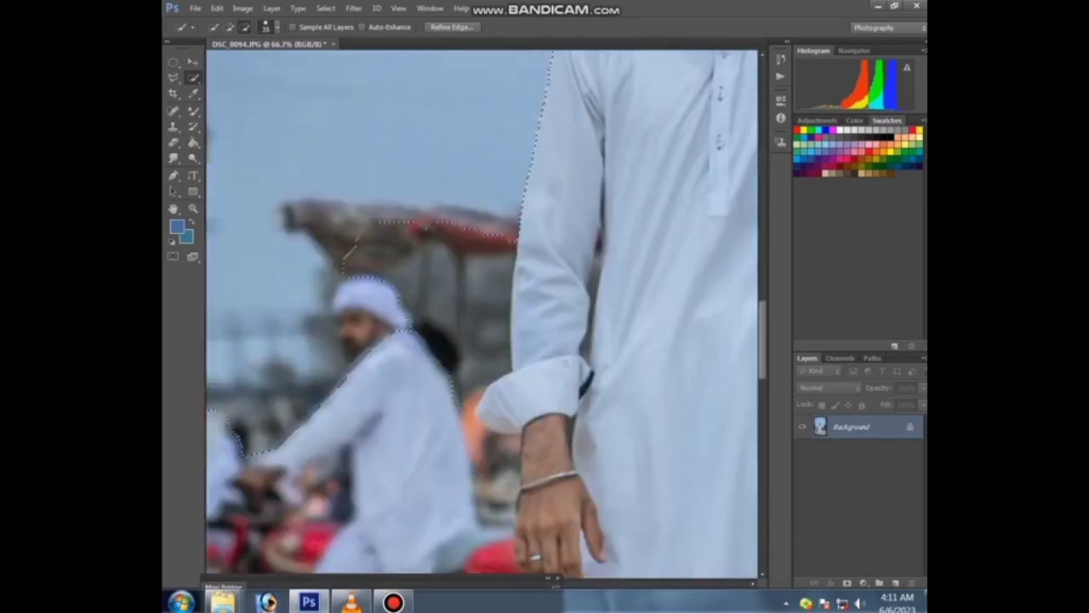
drag(349, 289, 395, 306)
scroll(481, 315, left, 3)
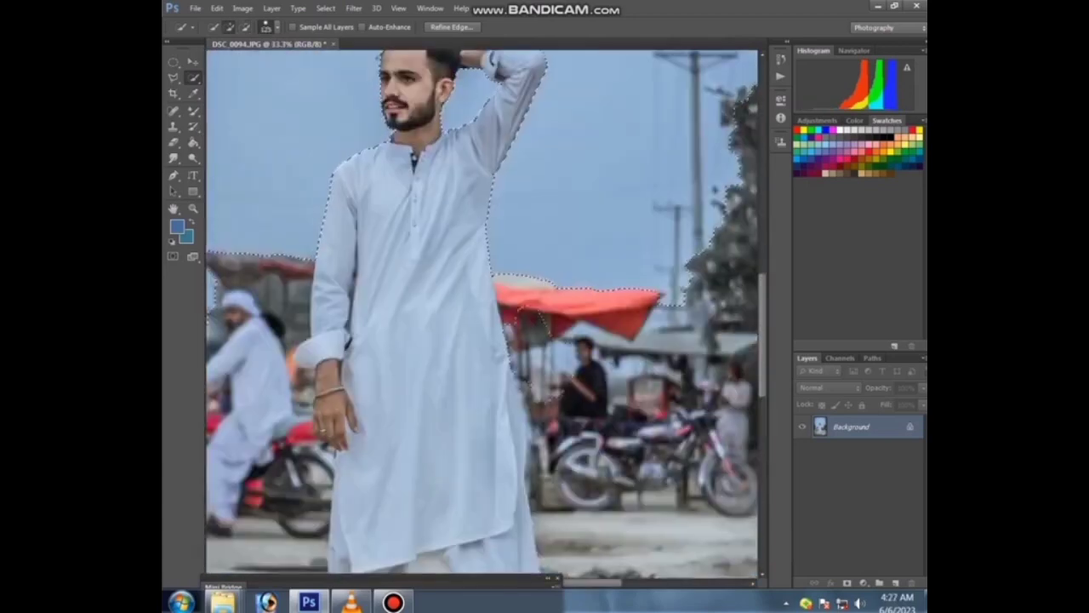
key(ctrl+plus)
key(ctrl+plus)
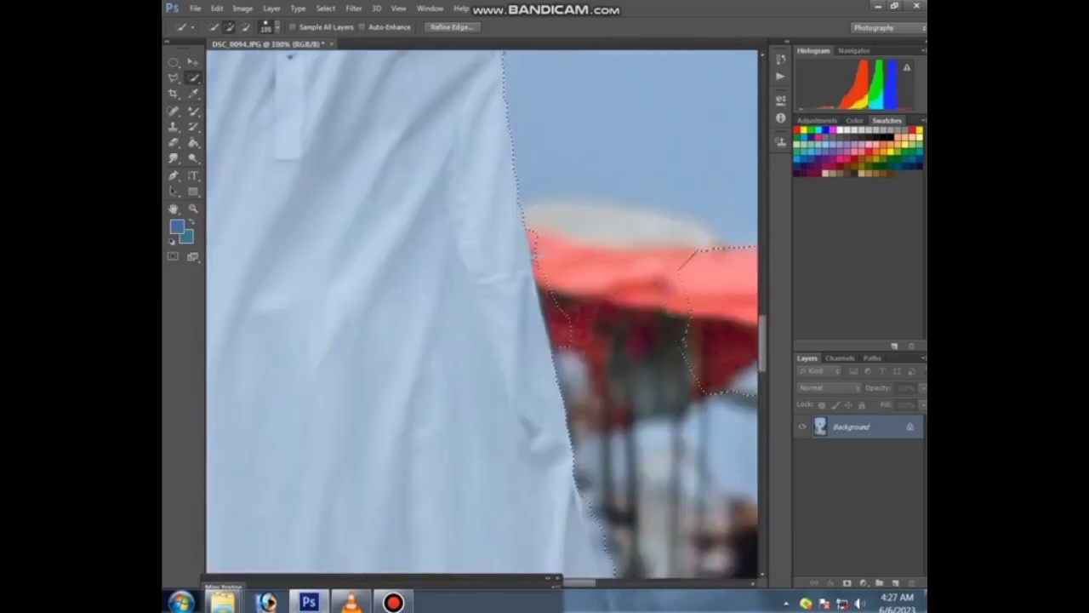
scroll(409, 312, down, 3)
scroll(409, 311, down, 5)
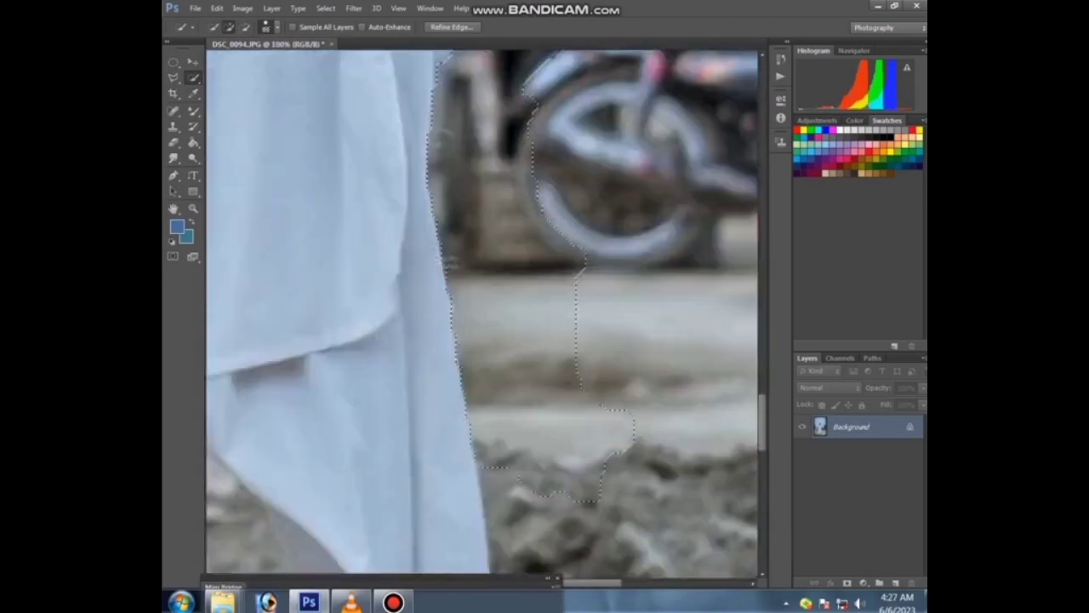
scroll(410, 312, down, 3)
key(ctrl+minus)
key(ctrl+minus)
scroll(481, 311, down, 2)
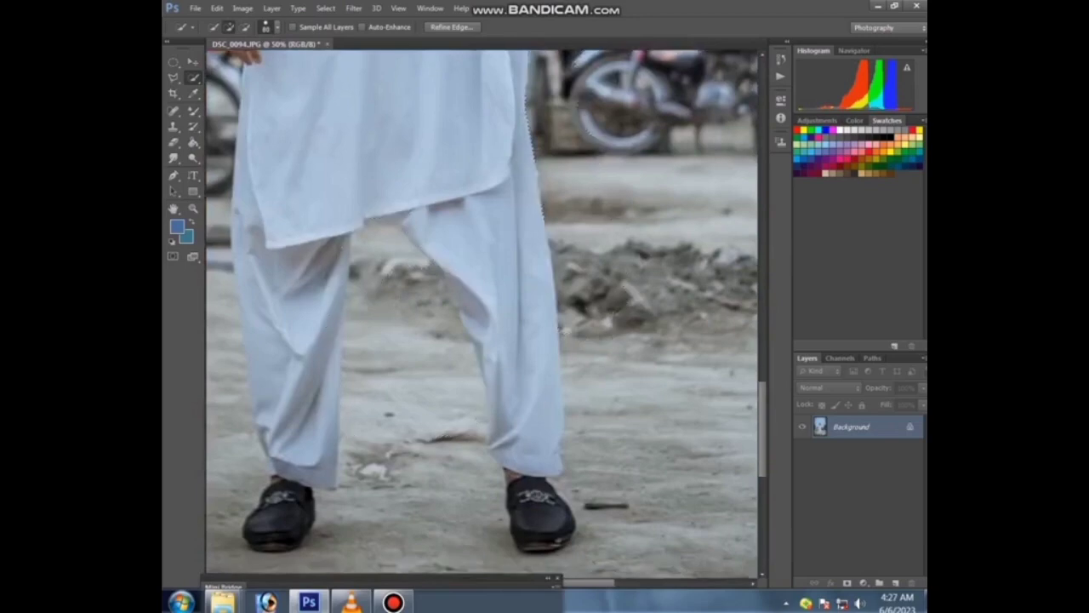
scroll(481, 311, down, 5)
key(ctrl+minus)
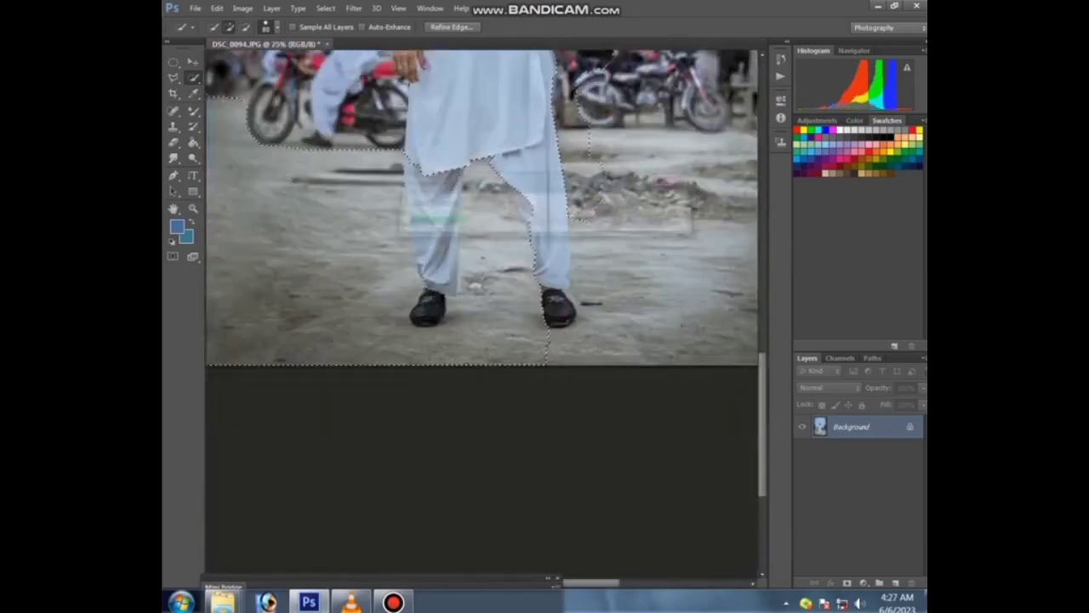
key(ctrl+minus)
key(ctrl+minus)
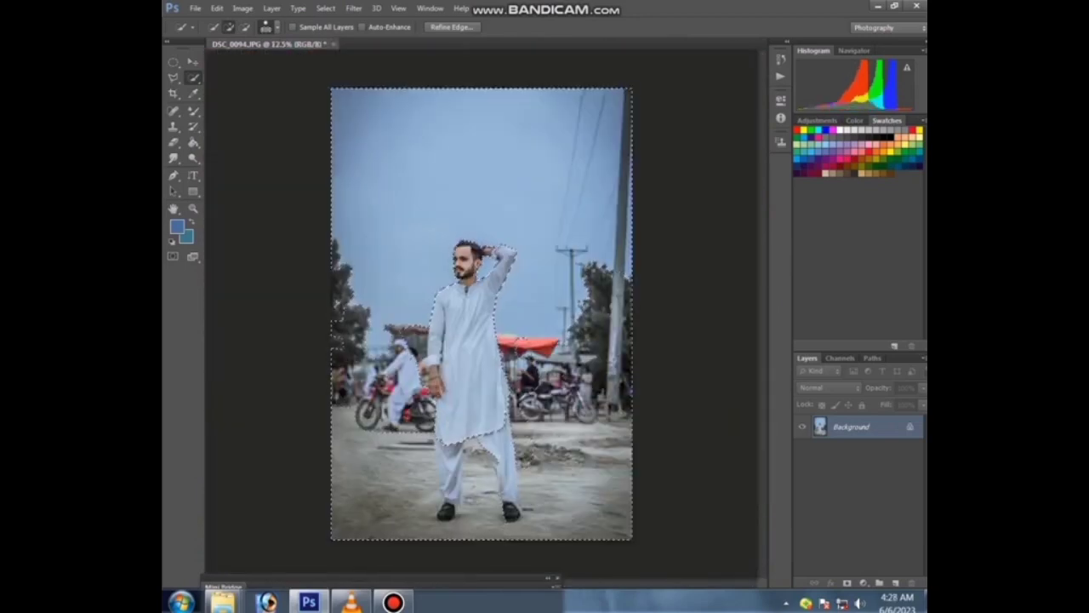
Feather the background selection's edge
scroll(370, 357, up, 3)
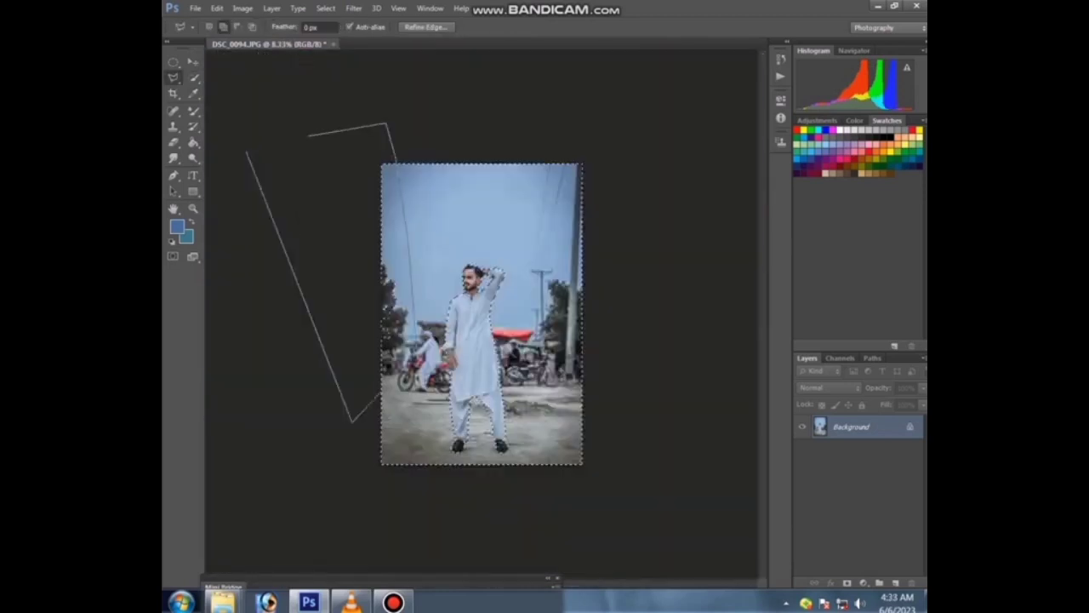
key(ctrl+plus)
right_click(571, 129)
click(600, 169)
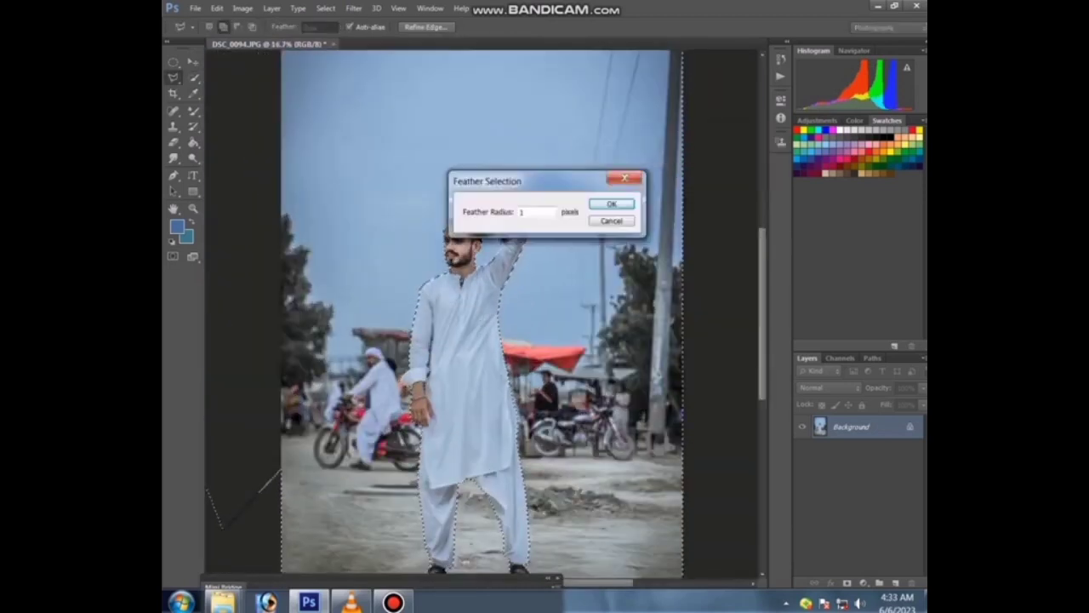
key(Return)
Duplicate the photo, delete the street around the man, deselect, and drag in the whale sky image
right_click(851, 426)
click(778, 456)
key(Return)
key(BackSpace)
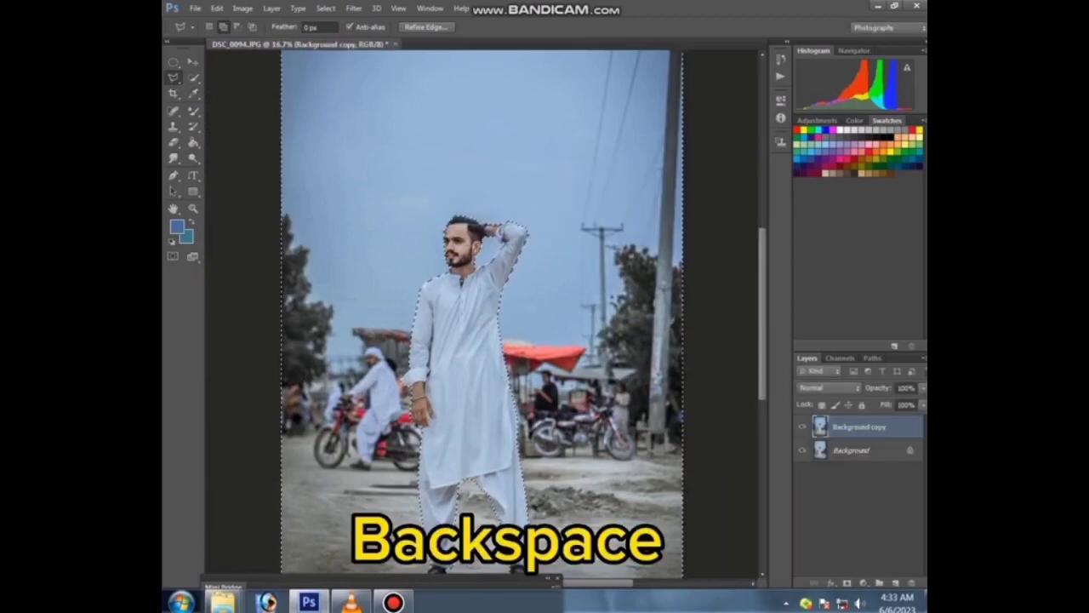
key(BackSpace)
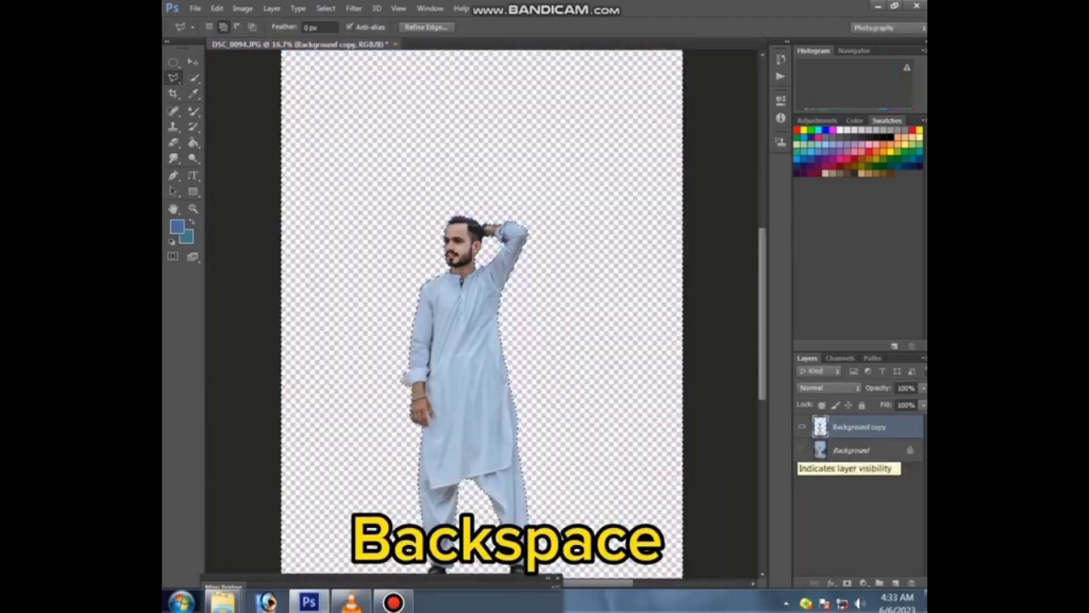
key(ctrl+d)
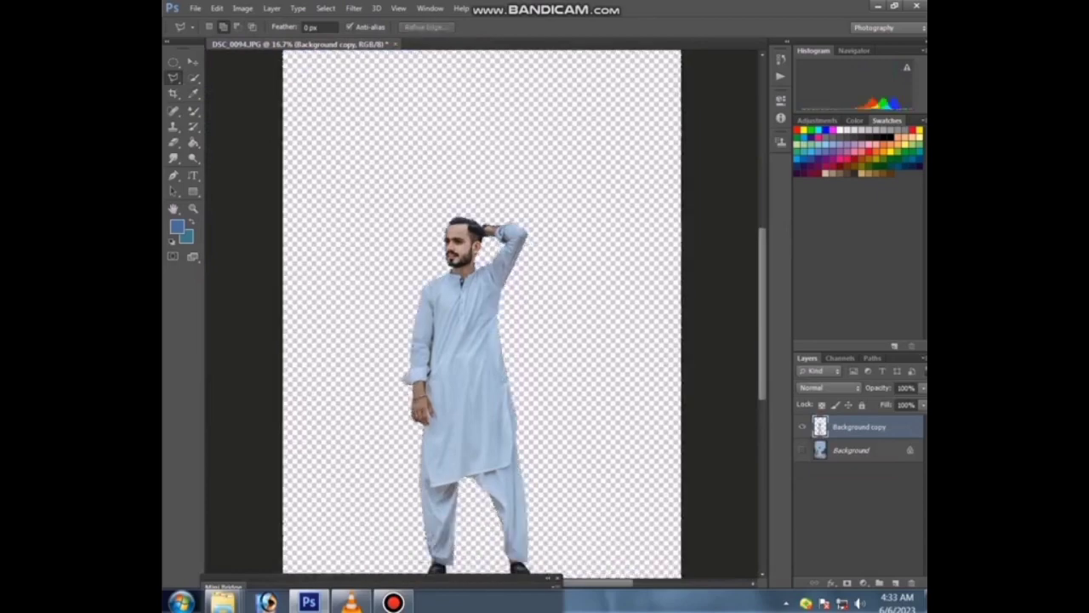
key(ctrl+minus)
click(396, 517)
drag(413, 348, 481, 315)
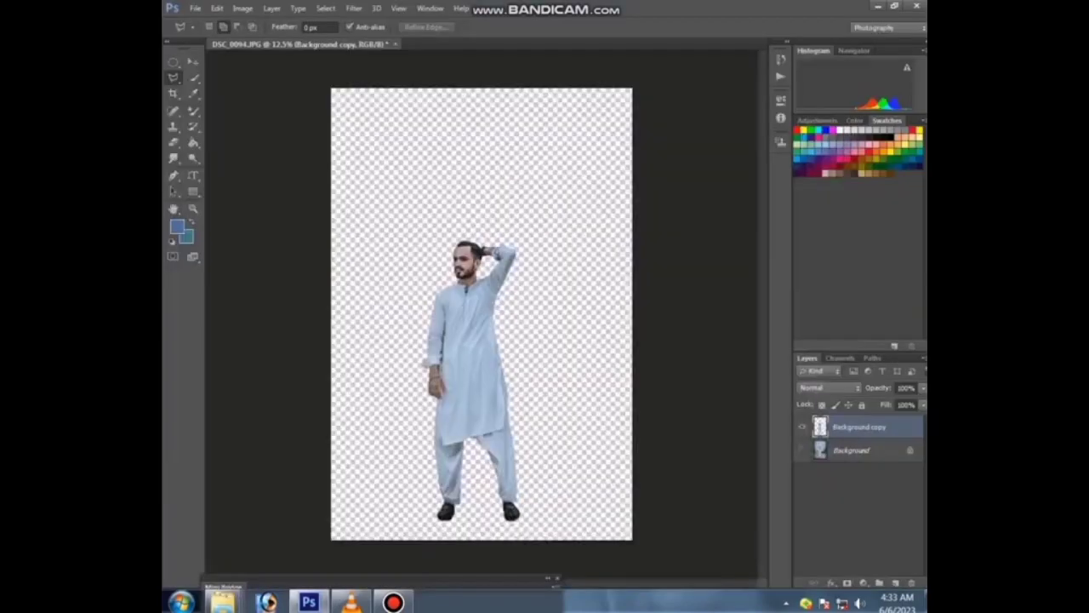
Place the whale sky image on the canvas and show the street photo layer again
click(756, 561)
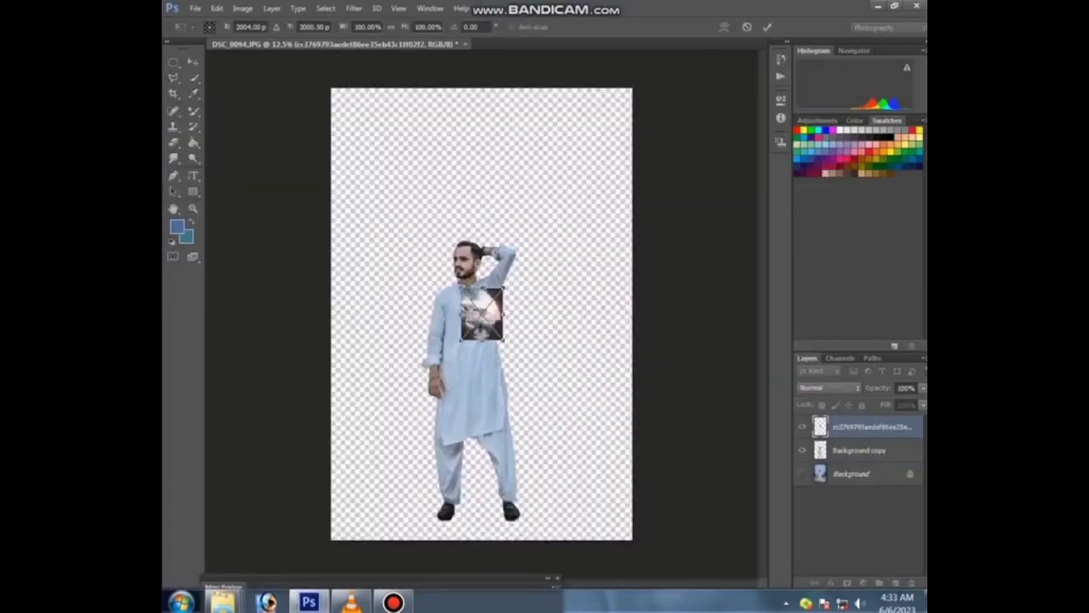
key(Return)
key(l)
click(802, 473)
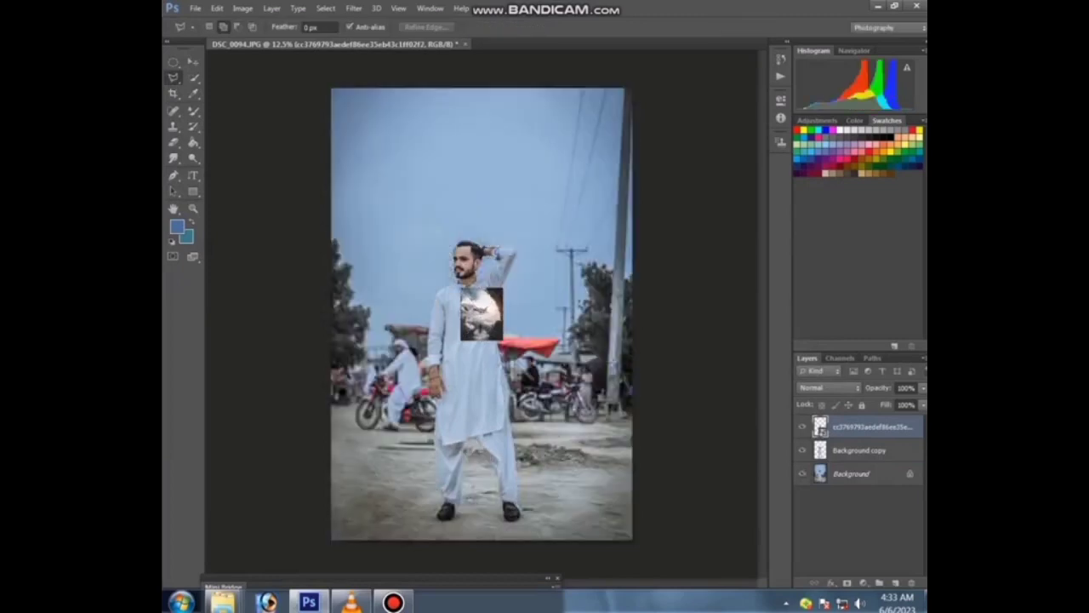
Scale and stretch the sky image to cover the whole canvas, slightly widened
key(ctrl+t)
key(ctrl+minus)
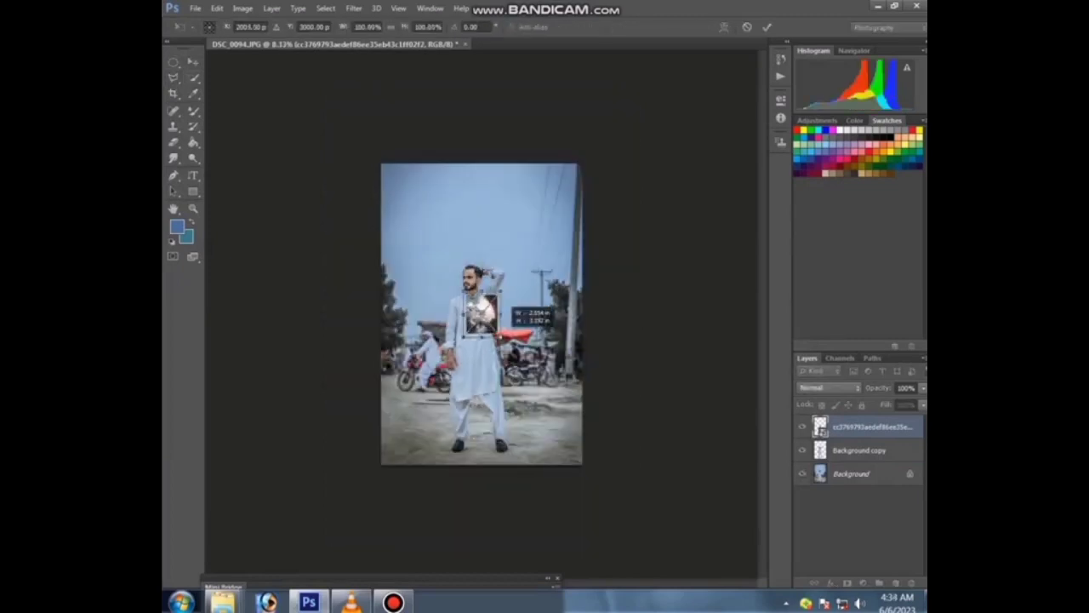
drag(496, 332, 585, 421)
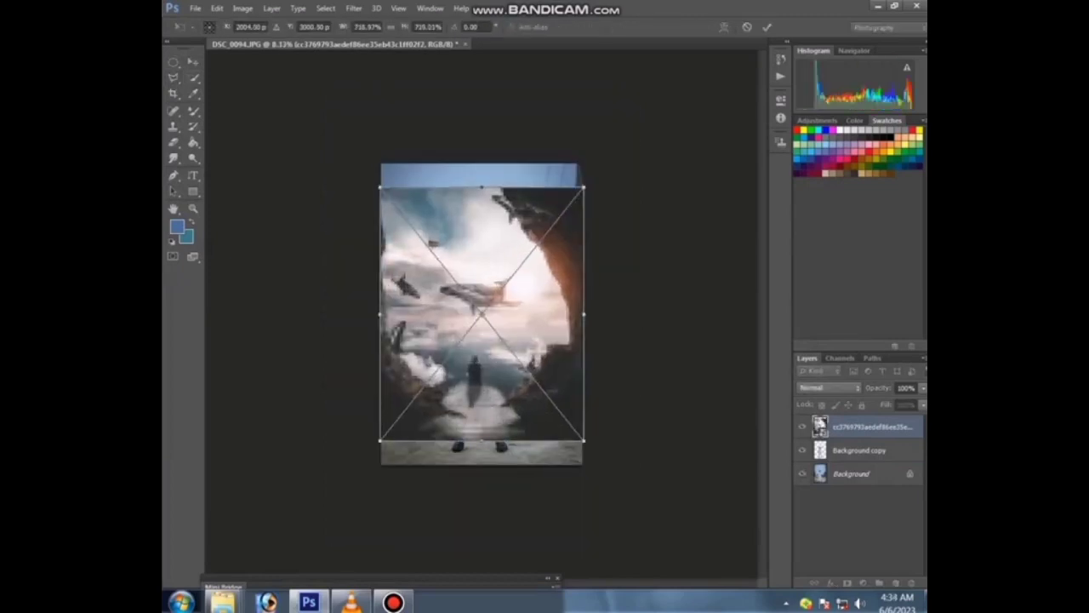
drag(536, 306, 536, 290)
drag(480, 417, 481, 464)
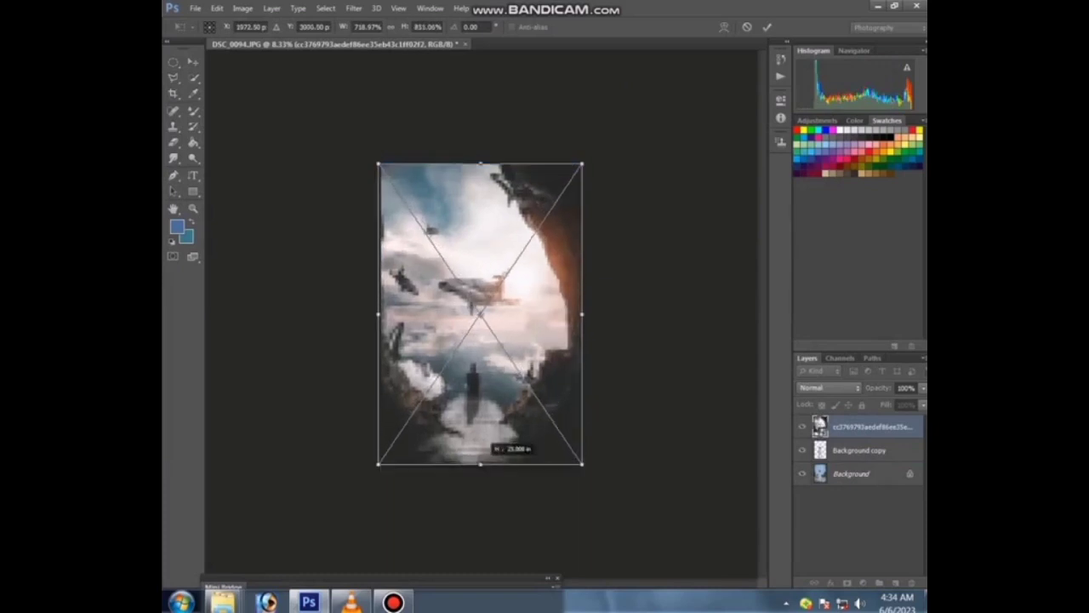
key(Return)
key(ctrl+t)
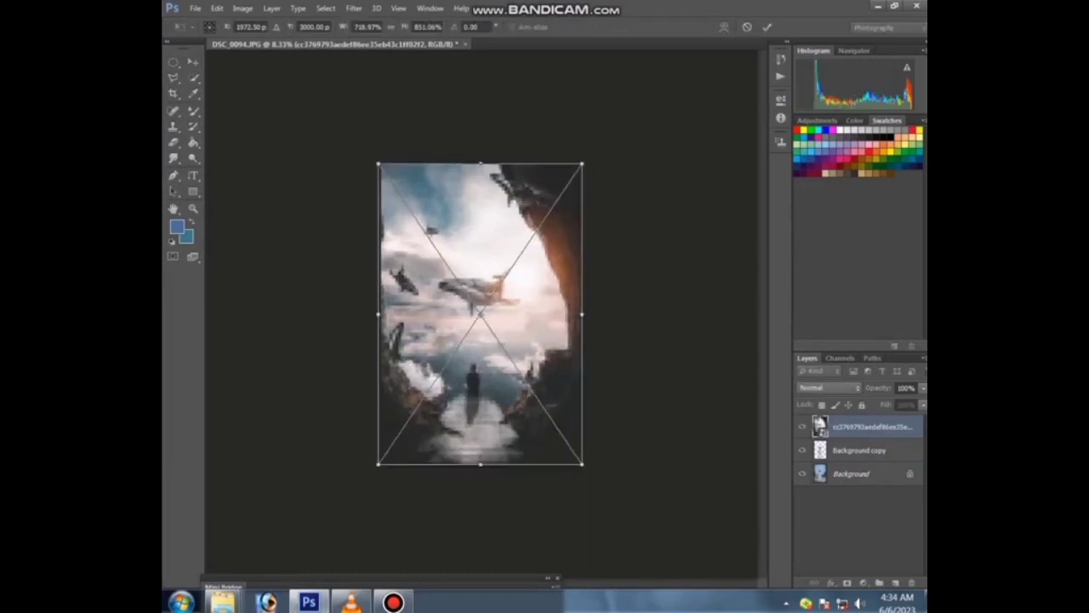
drag(582, 314, 590, 314)
Bring the man's layer above the sky and nudge him slightly left and up
key(Return)
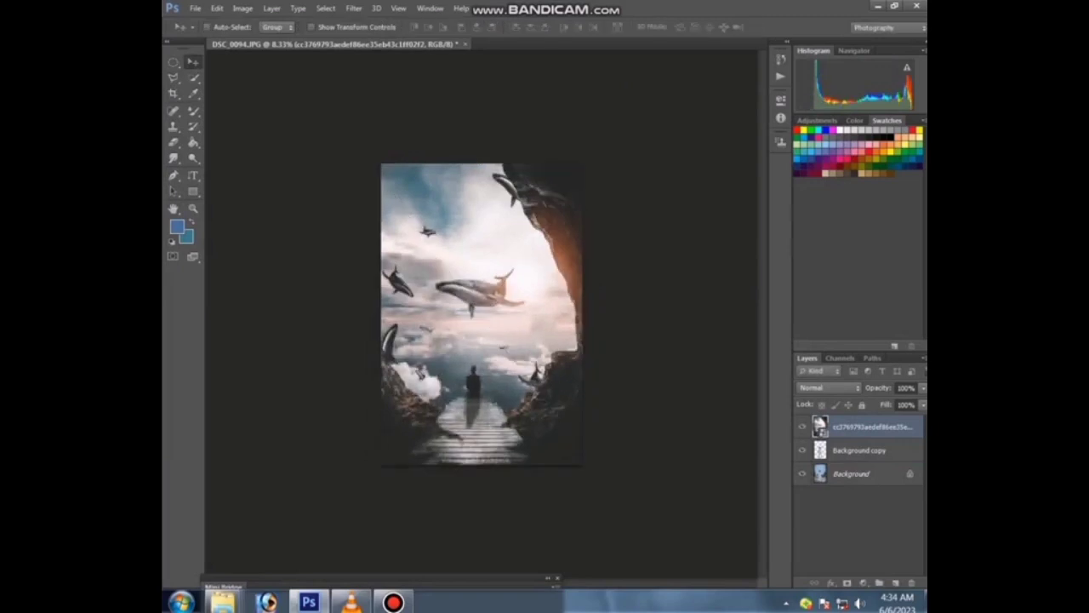
key(alt+bracketleft)
key(ctrl+bracketright)
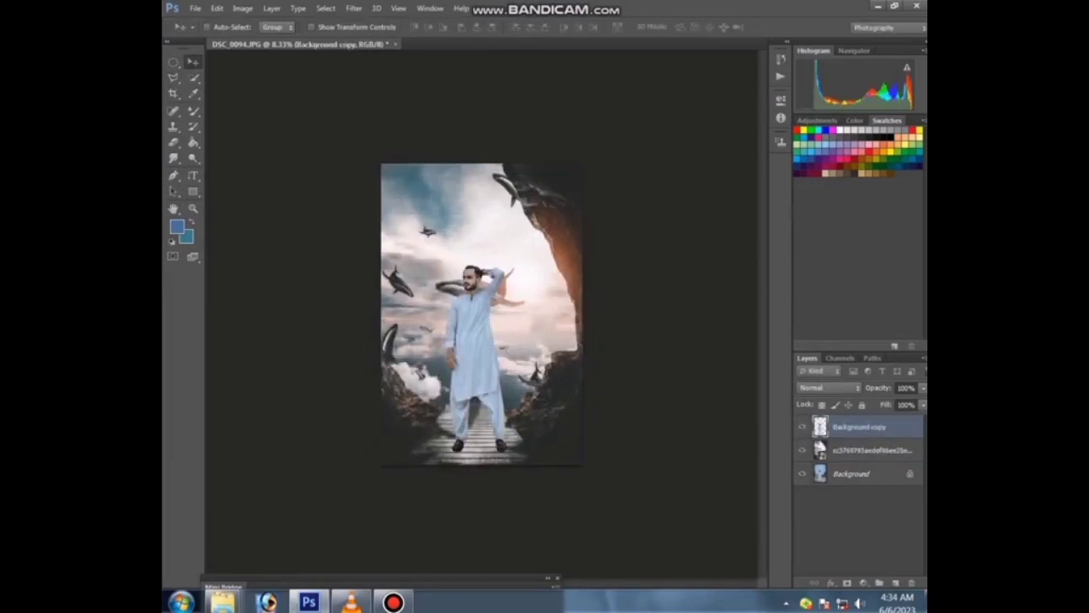
right_click(460, 331)
click(480, 343)
drag(480, 323, 476, 322)
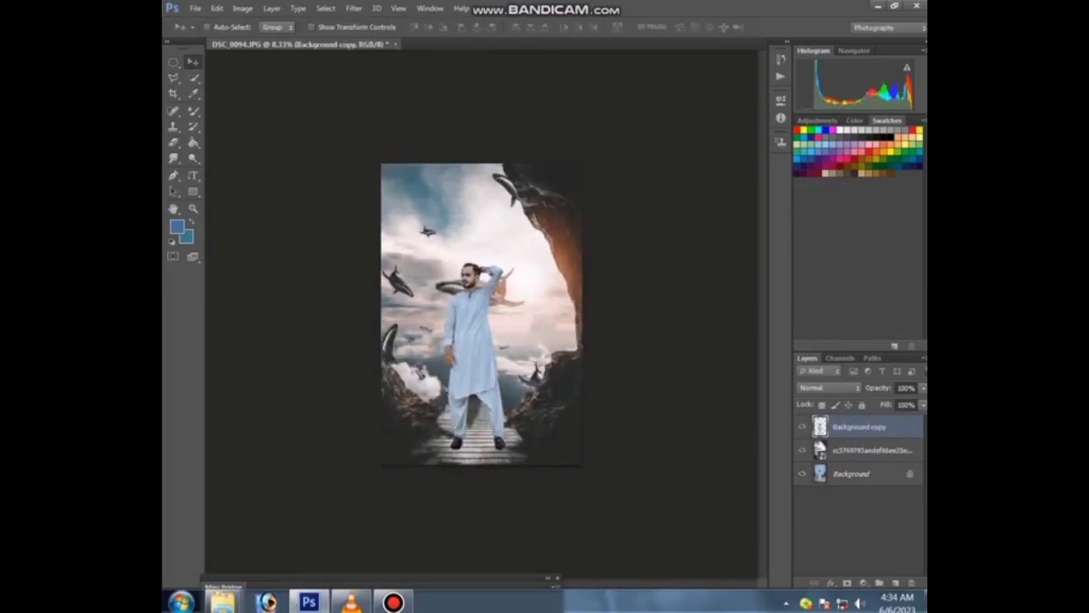
Scale the man down slightly so he fits on the boardwalk
key(ctrl+plus)
key(ctrl+plus)
key(ctrl+minus)
key(ctrl+t)
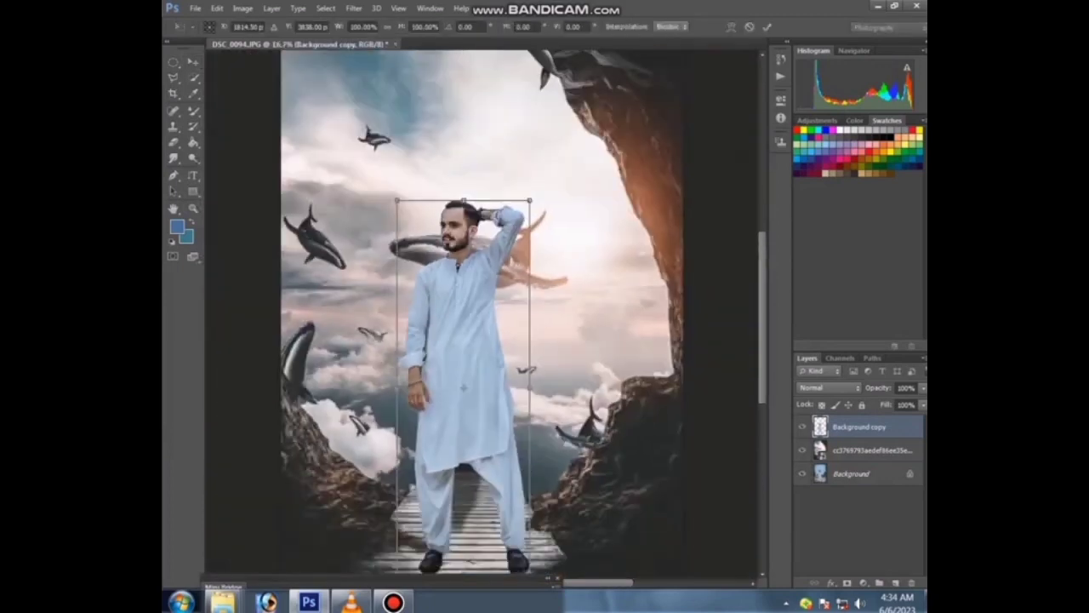
drag(530, 572, 527, 568)
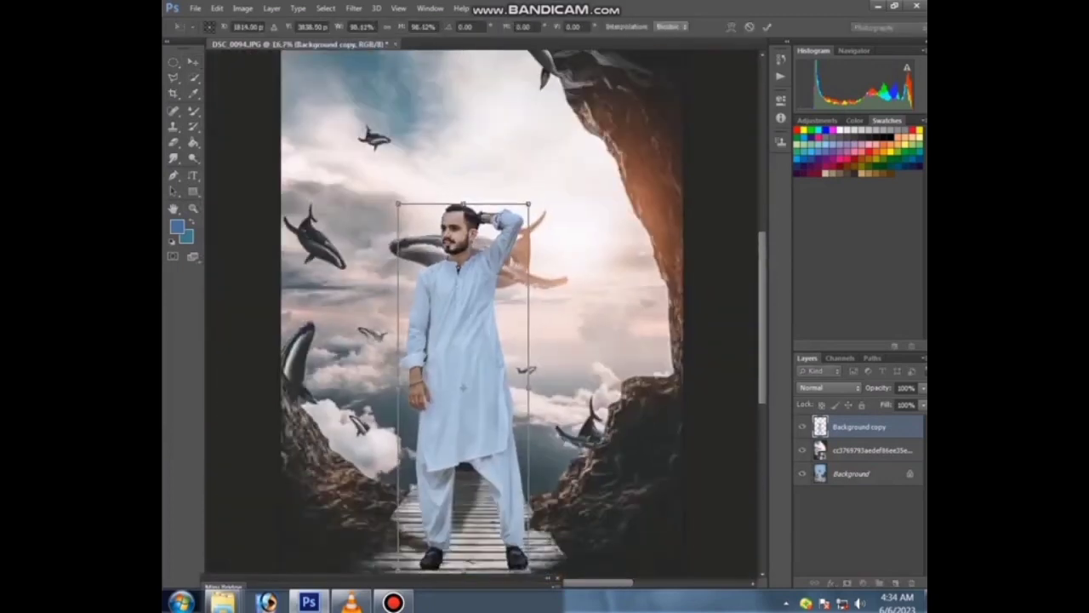
key(Return)
key(ctrl+minus)
key(ctrl+minus)
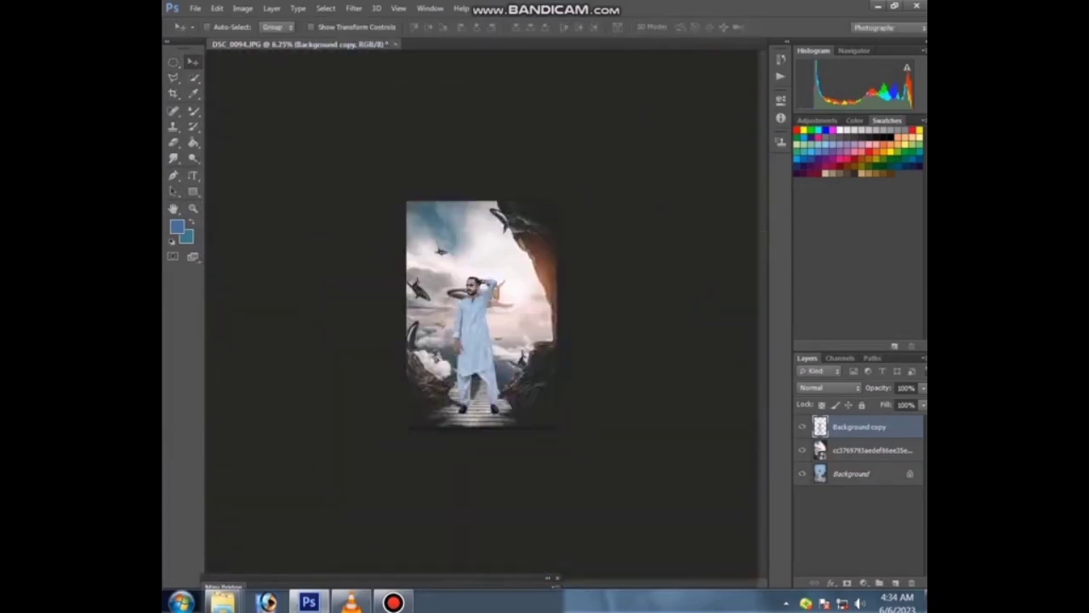
key(ctrl+plus)
key(ctrl+plus)
key(ctrl+plus)
key(ctrl+plus)
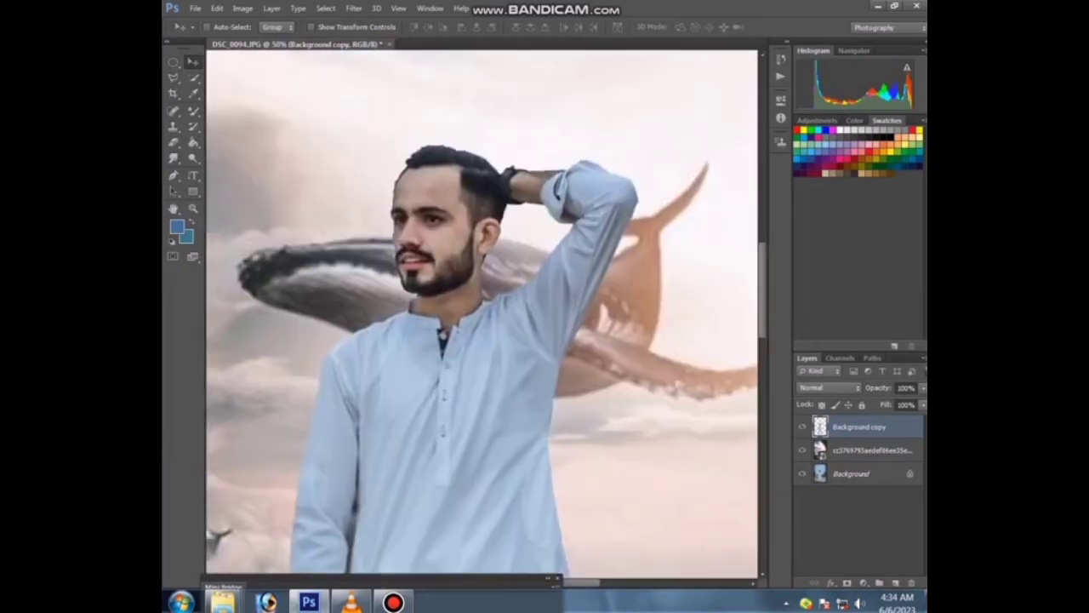
Brighten the man's layer with a Curves adjustment
key(ctrl+m)
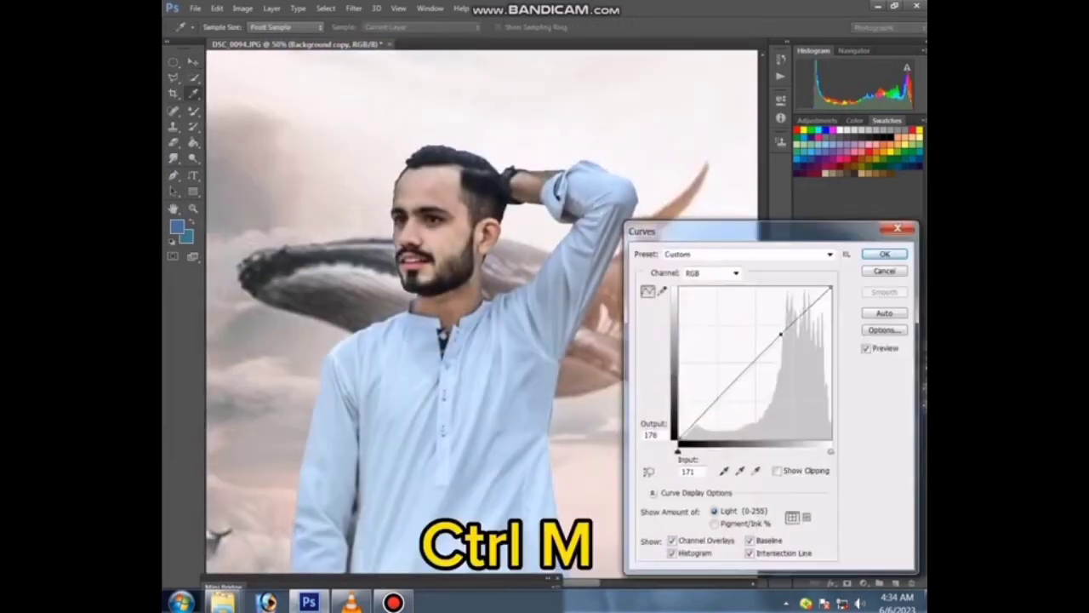
key(Return)
key(ctrl+minus)
key(ctrl+minus)
key(ctrl+minus)
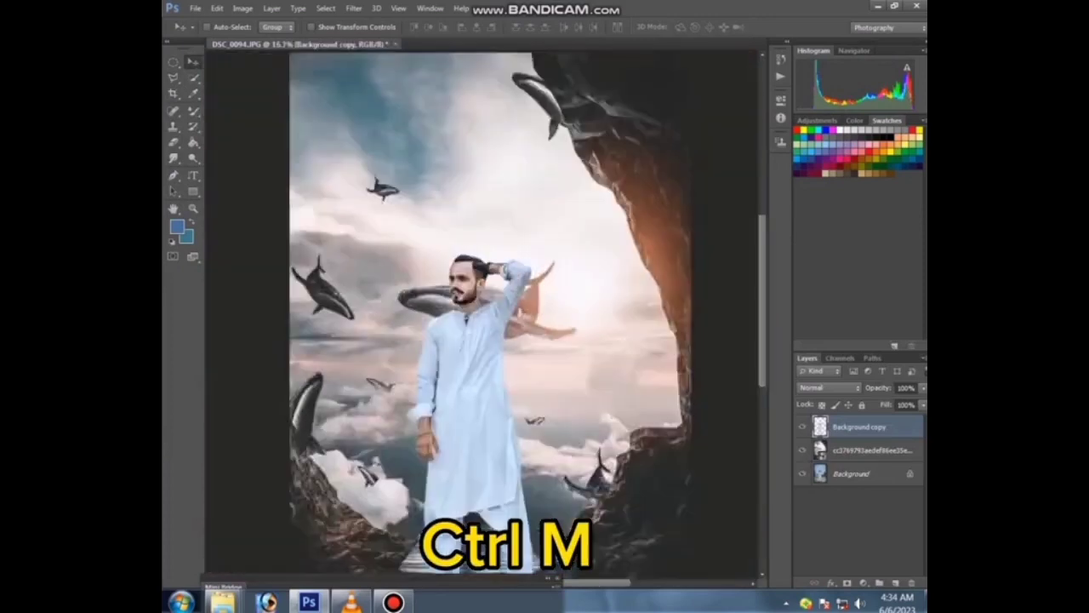
key(ctrl+minus)
key(ctrl+minus)
Set the Levels white input to 241 and dodge the midtones of the kurta and trousers
key(ctrl+l)
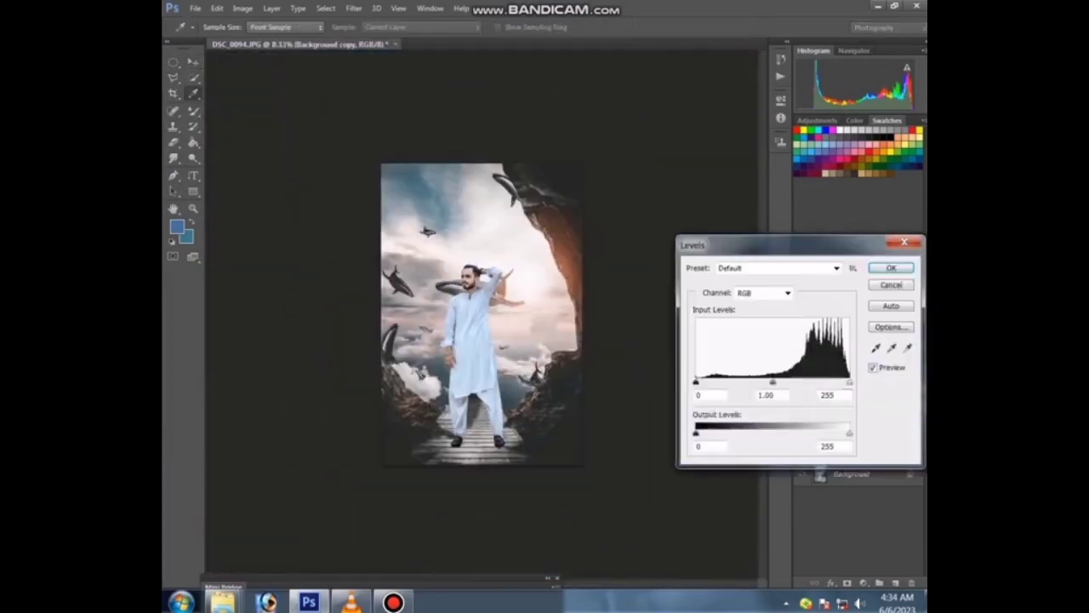
text(241)
key(Return)
key(ctrl+plus)
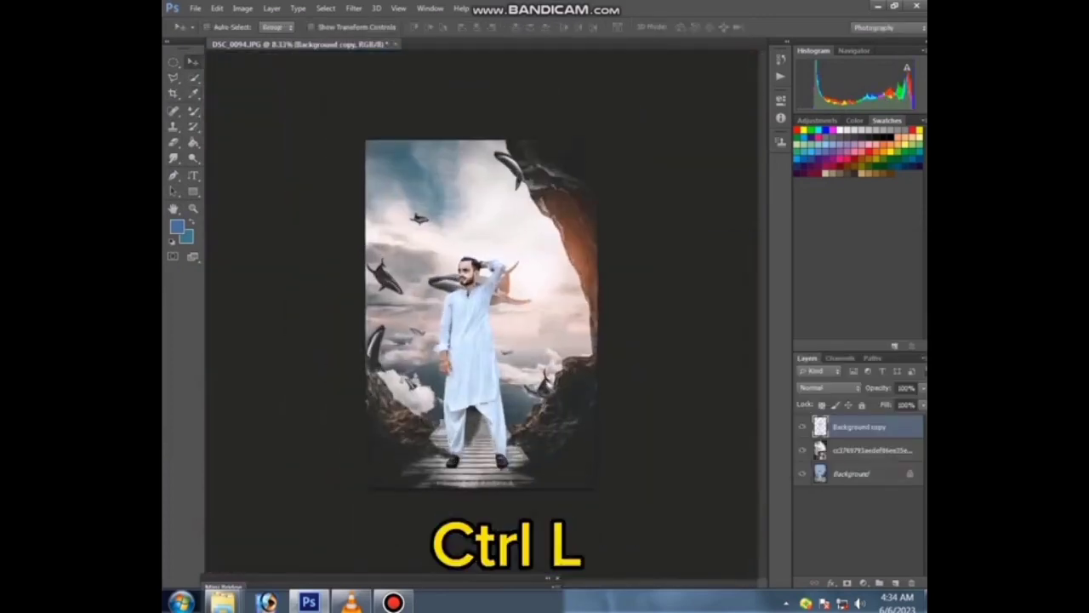
key(ctrl+plus)
key(ctrl+plus)
key(ctrl+plus)
scroll(481, 311, down, 2)
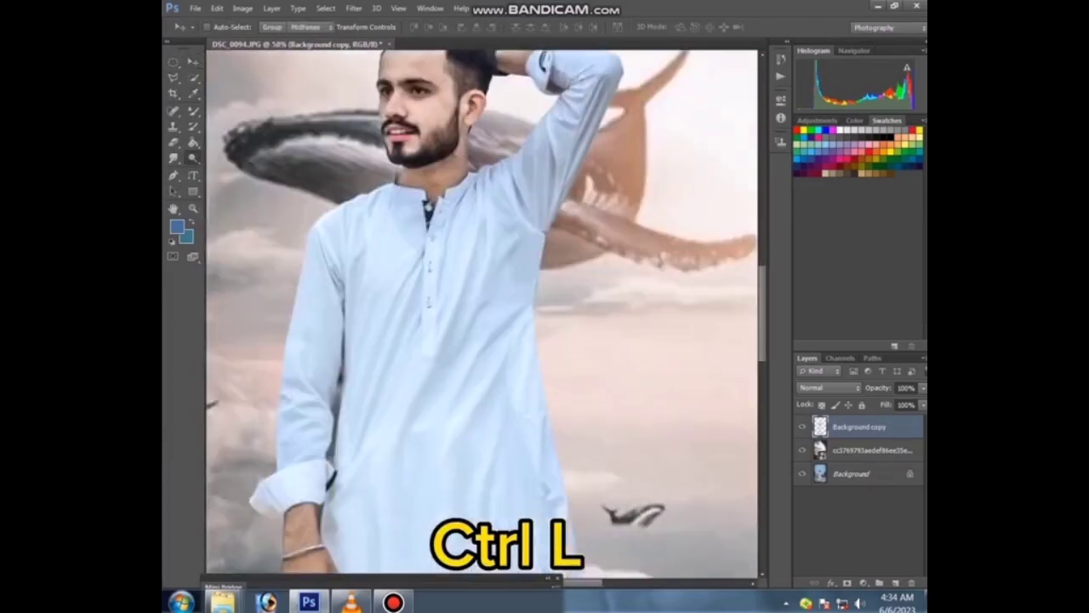
key(o)
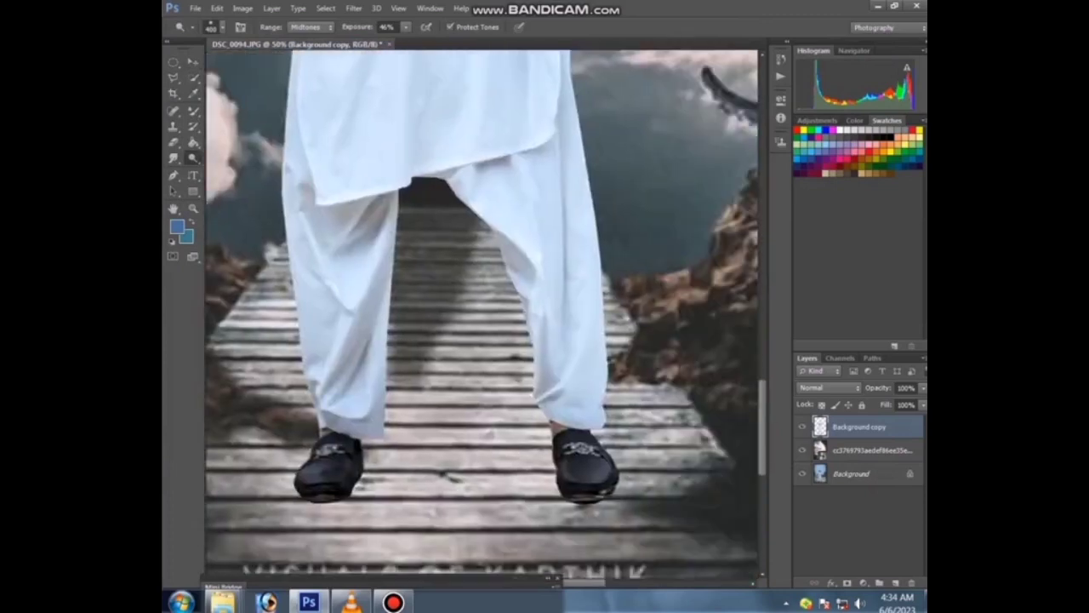
key(ctrl+minus)
key(ctrl+minus)
key(ctrl+minus)
key(ctrl+minus)
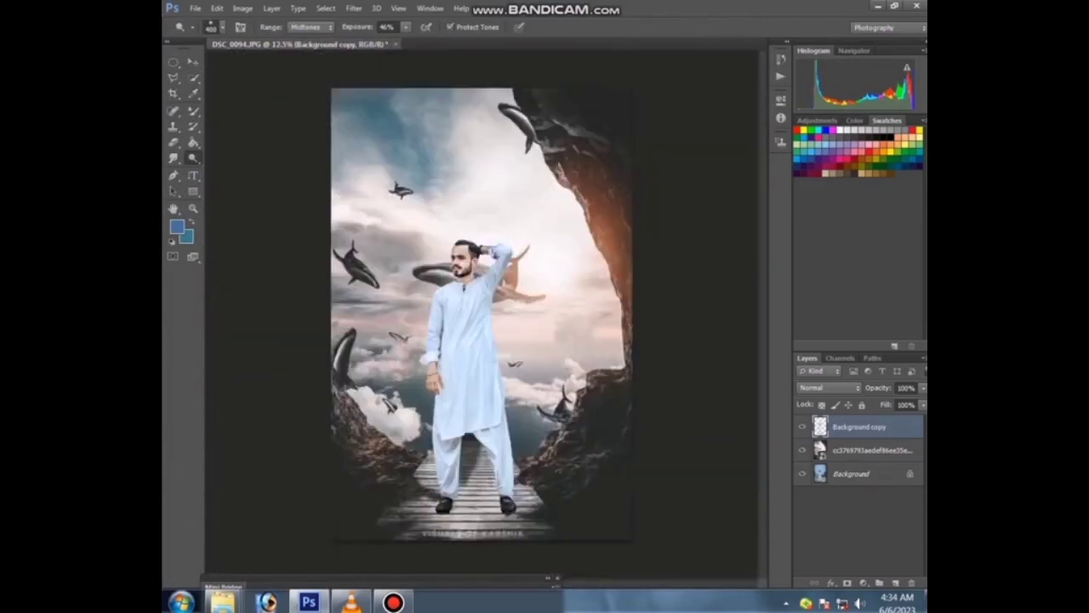
Lower the whale sky layer's opacity to 66% using Move-tool number keys
key(v)
key(alt+bracketleft)
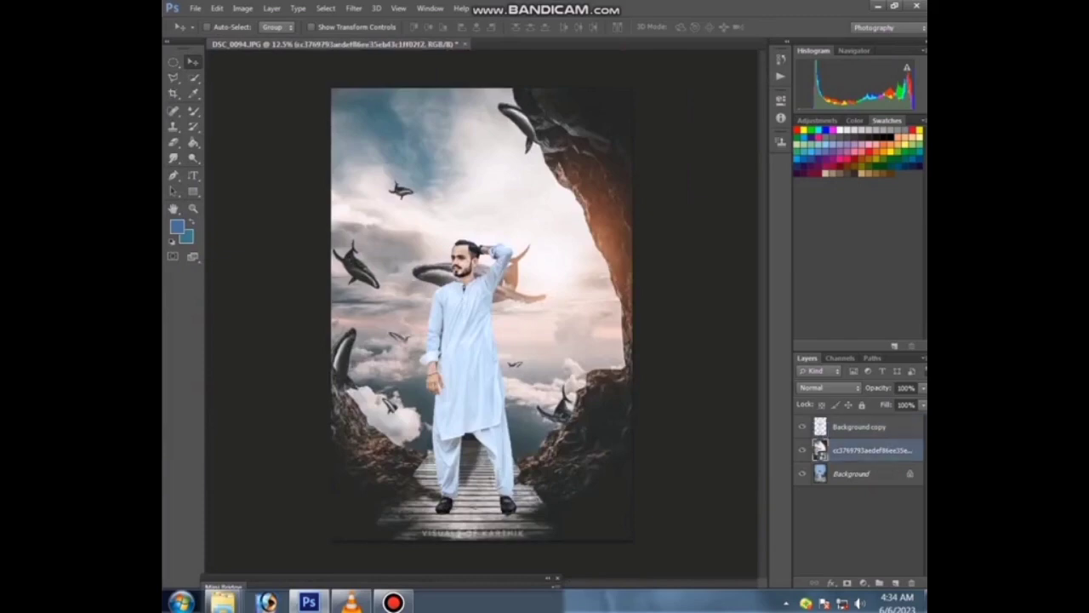
key(5)
key(5)
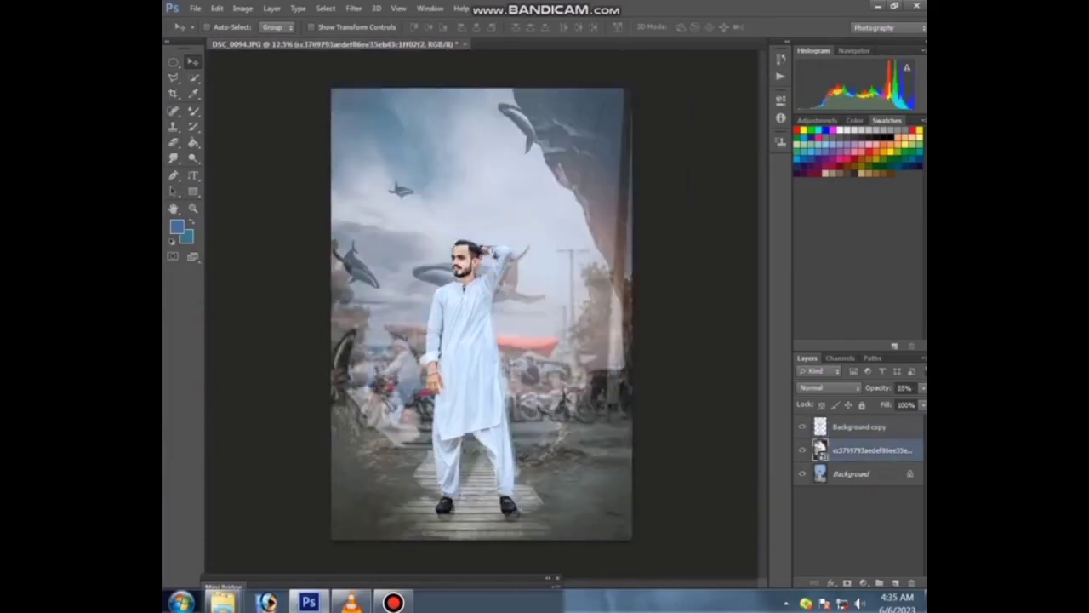
key(0)
key(0)
key(6)
key(6)
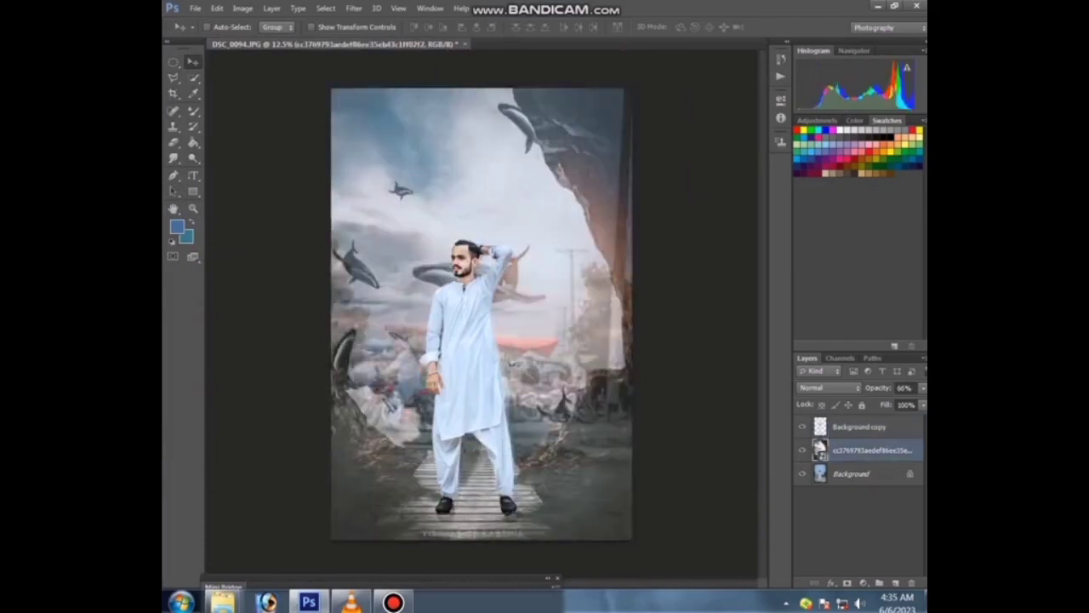
key(ctrl+plus)
key(ctrl+plus)
key(ctrl+minus)
key(ctrl+minus)
right_click(482, 282)
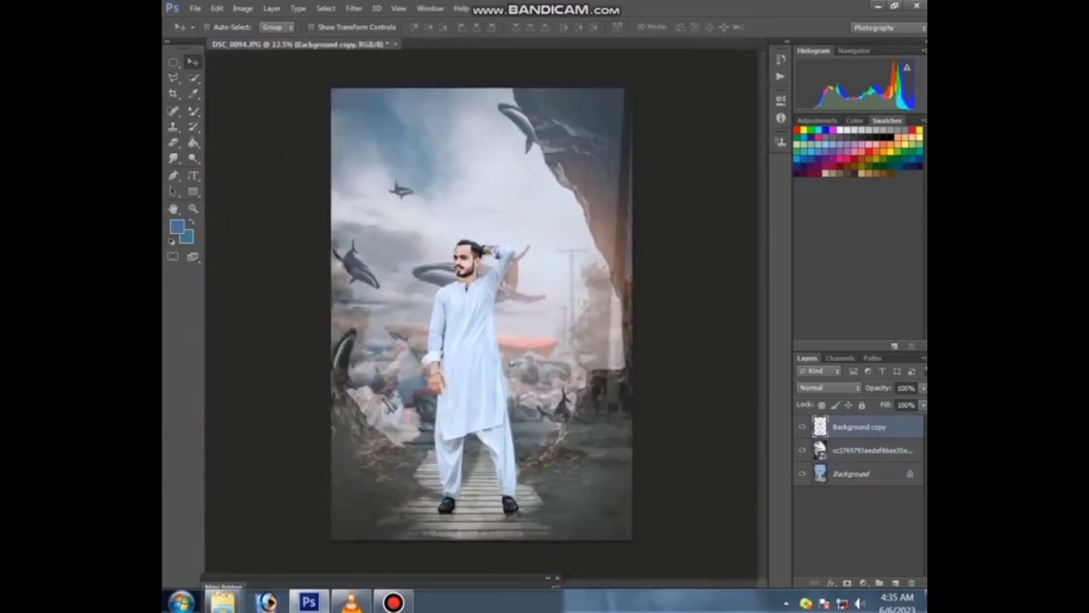
key(ctrl+minus)
key(ctrl+plus)
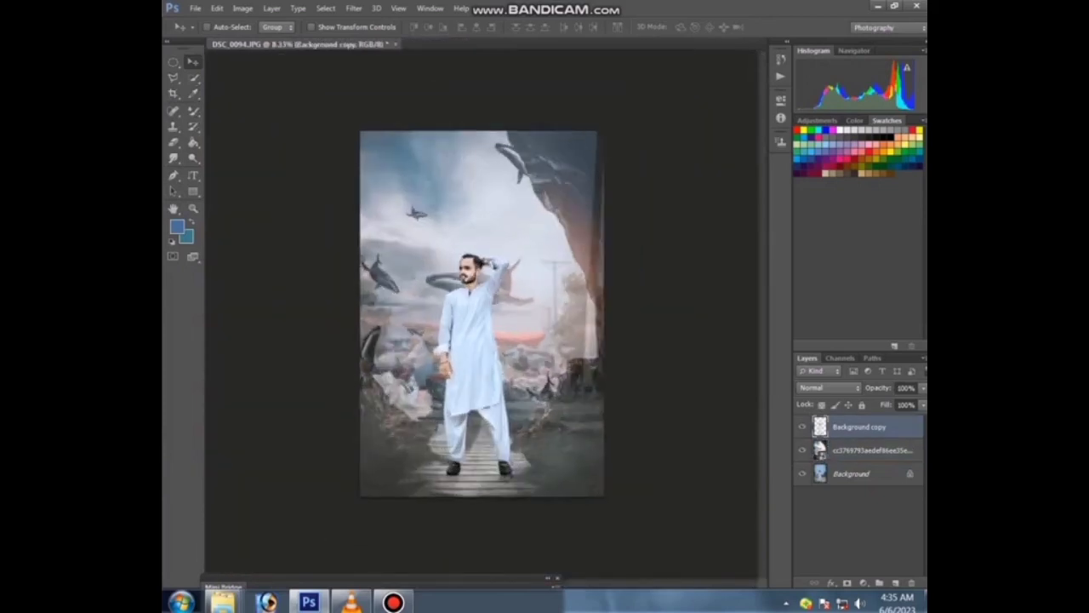
key(ctrl+plus)
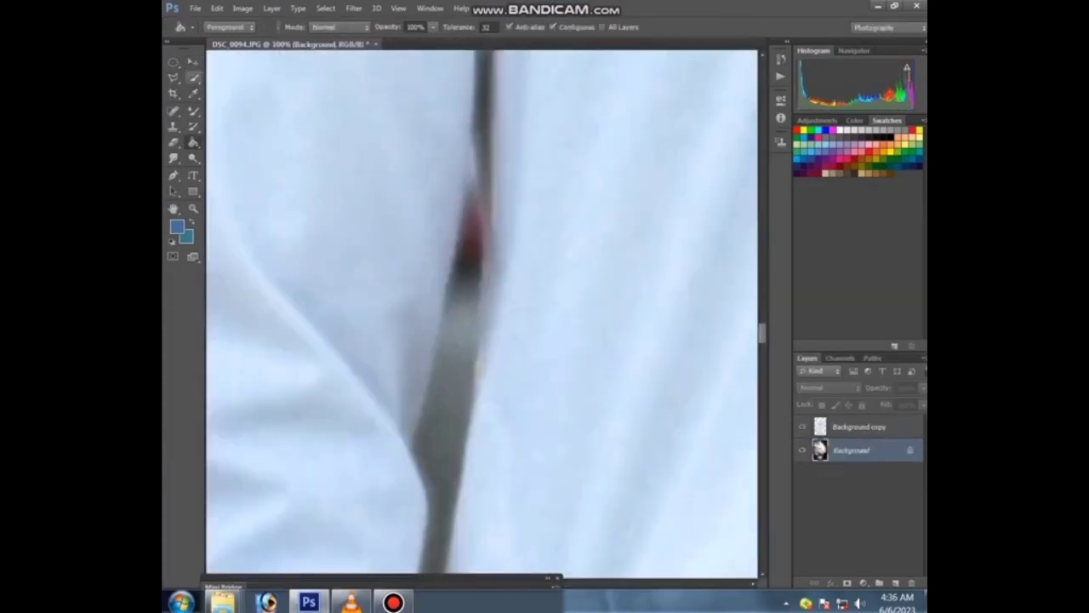
Lasso the dark strip down the kurta's folds and fill over it with Shift+F5
key(ctrl+d)
key(l)
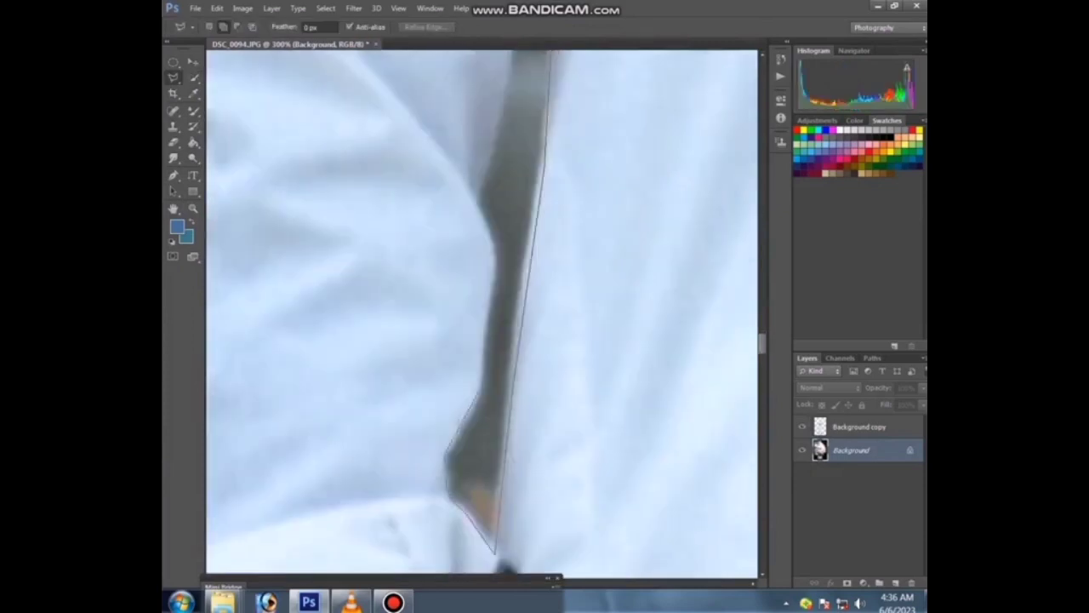
click(474, 382)
click(492, 247)
scroll(511, 255, up, 3)
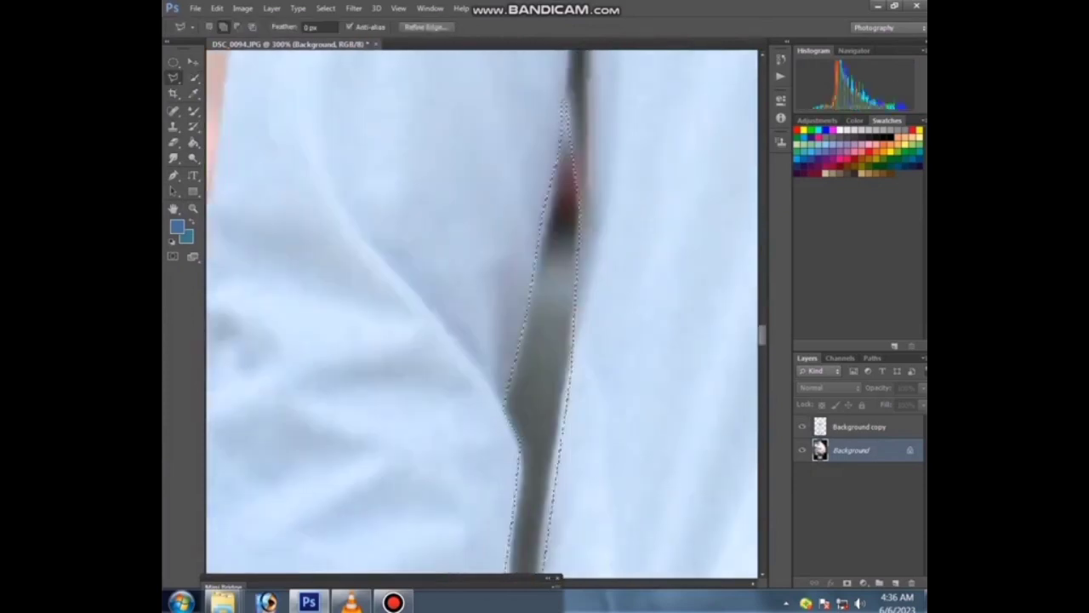
scroll(548, 293, up, 3)
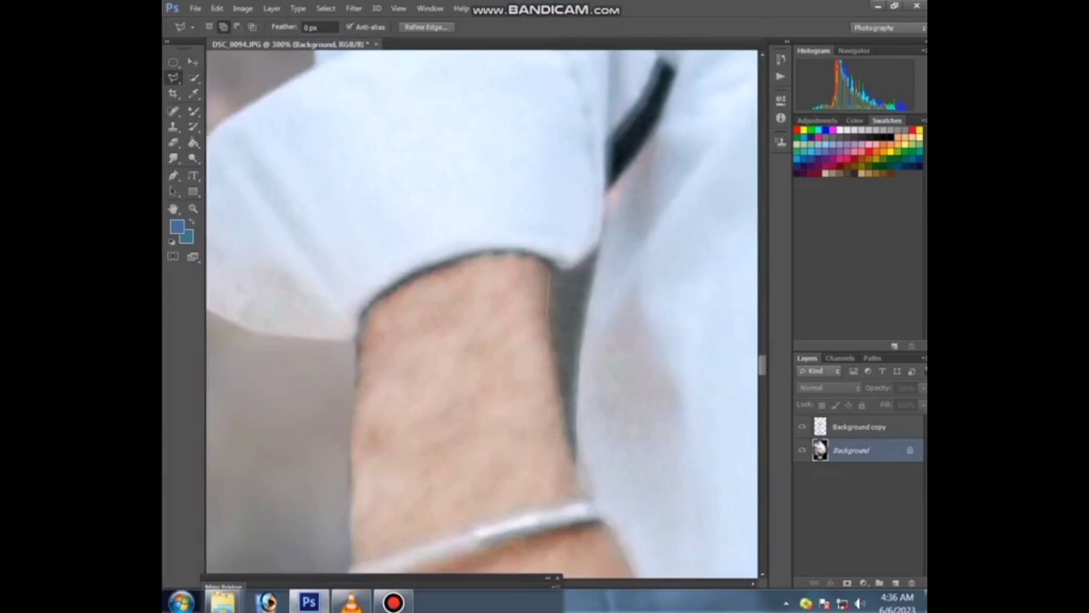
key(shift+F5)
key(Return)
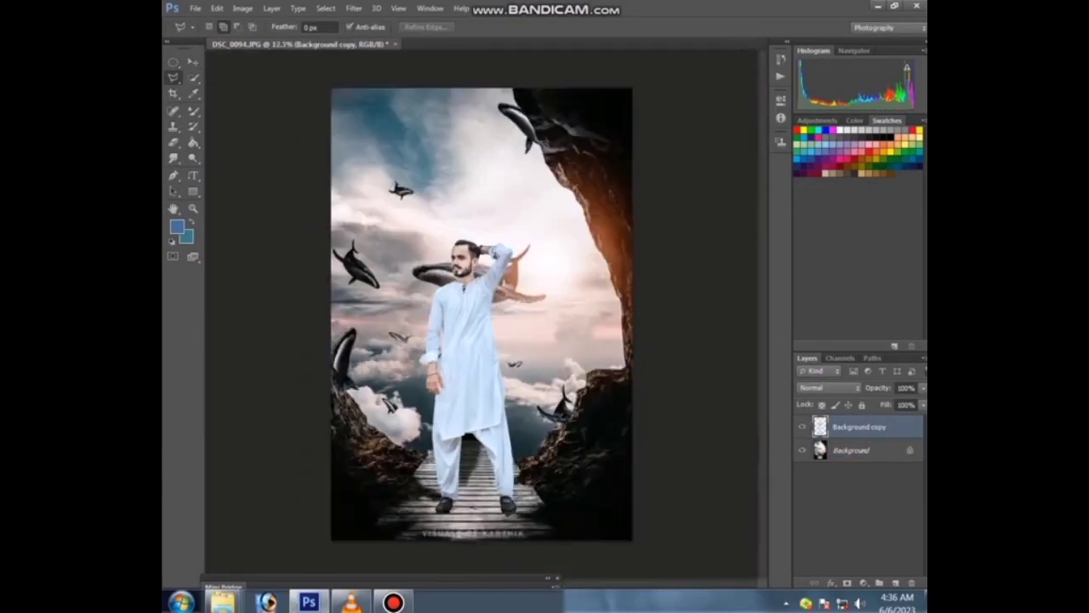
On the Background layer, raise Saturation to +20 in Hue/Saturation
key(alt+bracketleft)
key(ctrl+u)
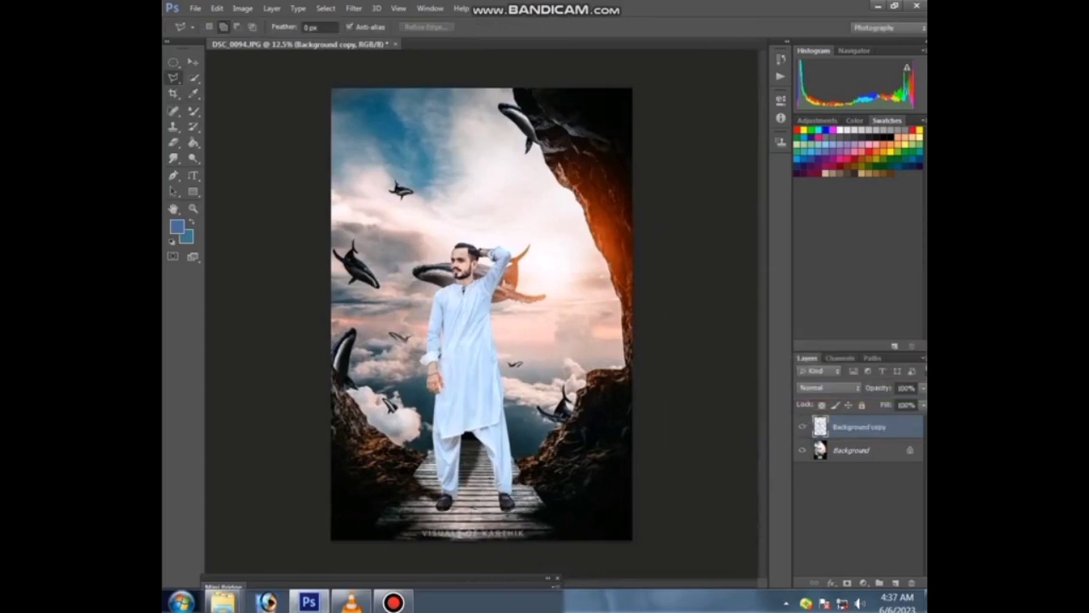
key(ctrl+minus)
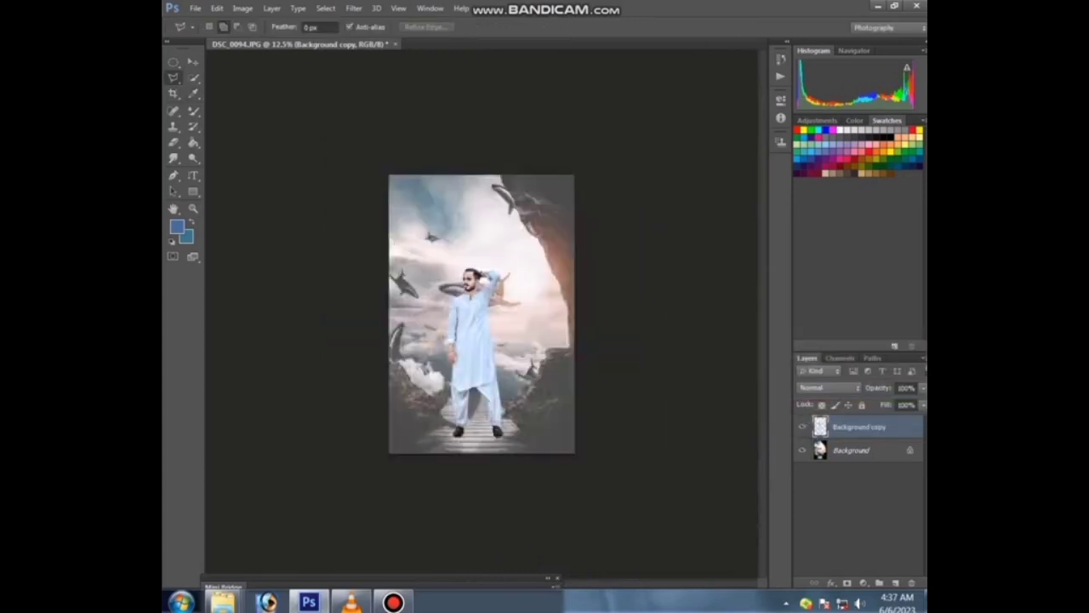
key(ctrl+minus)
key(ctrl+plus)
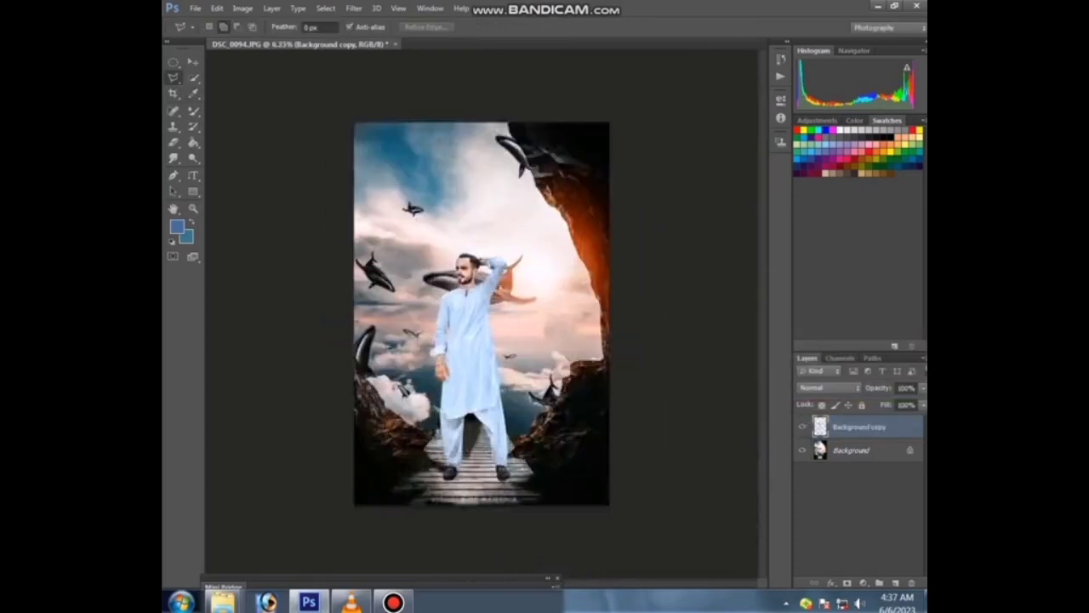
key(ctrl+plus)
key(ctrl+plus)
Zoom to the man's feet and nudge his layer two pixels left
key(ctrl+plus)
key(ctrl+plus)
scroll(482, 314, down, 5)
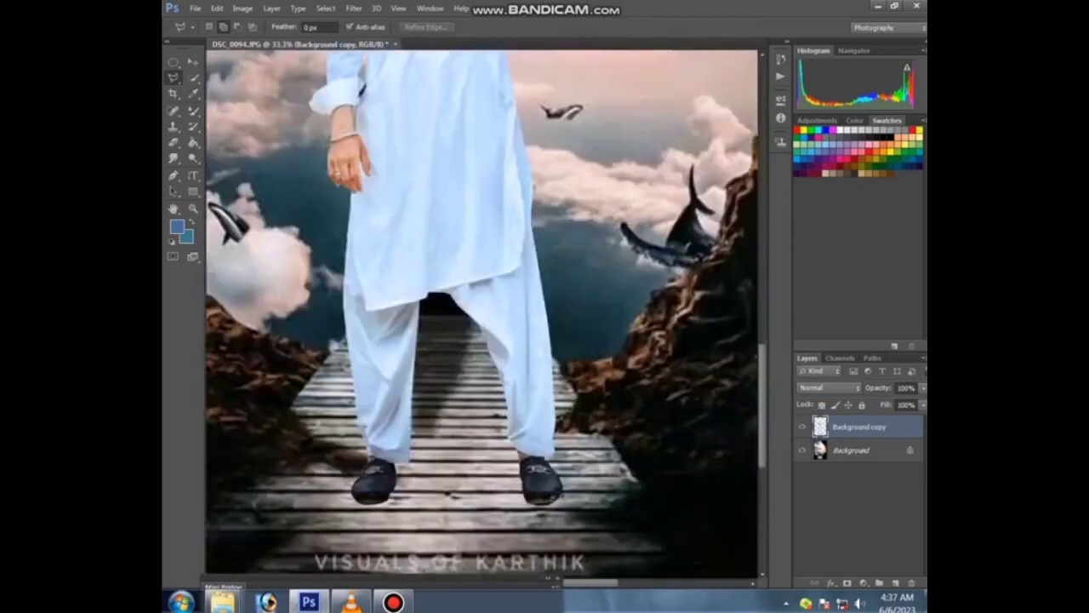
scroll(482, 315, down, 3)
key(ctrl+plus)
key(ctrl+plus)
scroll(481, 289, down, 2)
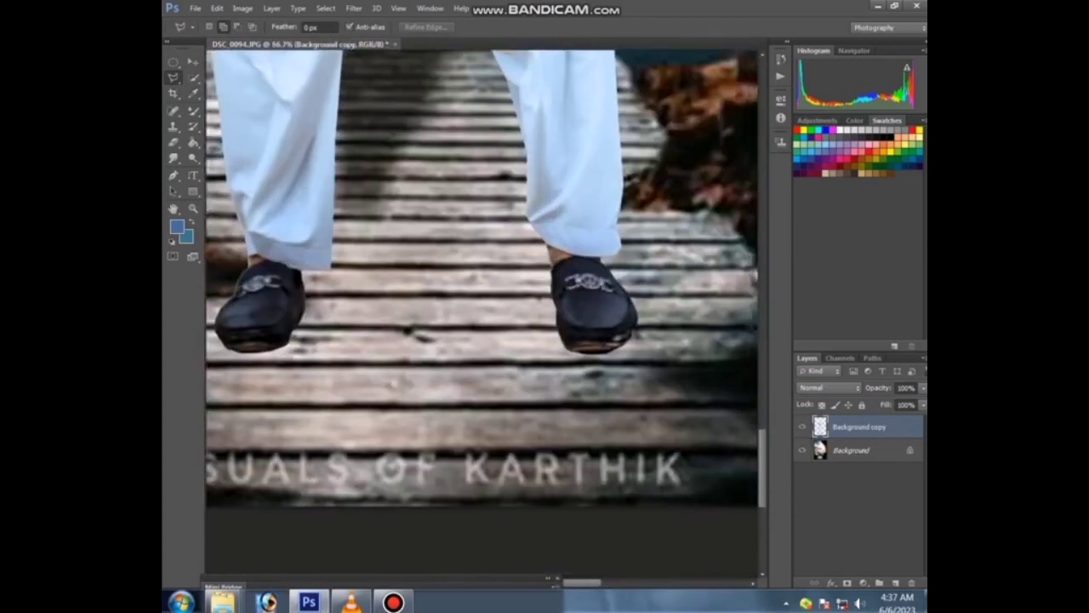
scroll(481, 290, left, 3)
scroll(481, 289, left, 1)
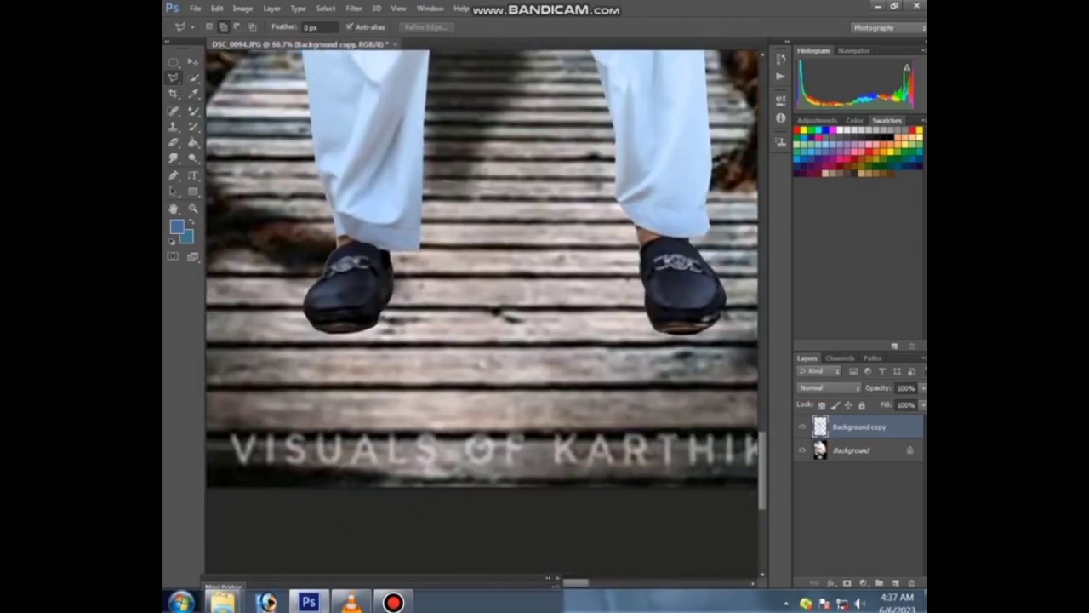
key(v)
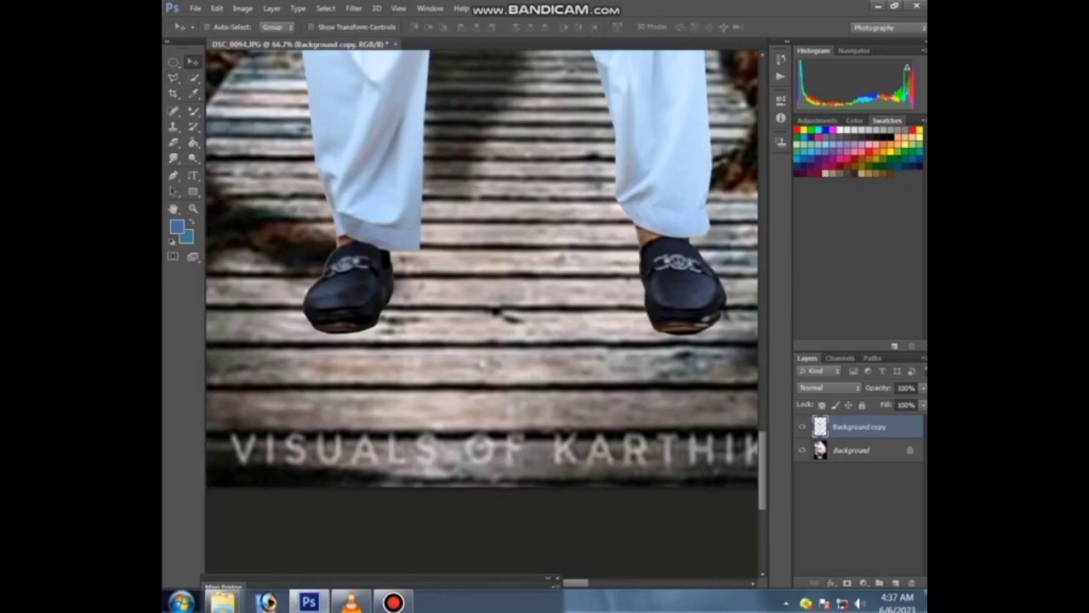
key(Left)
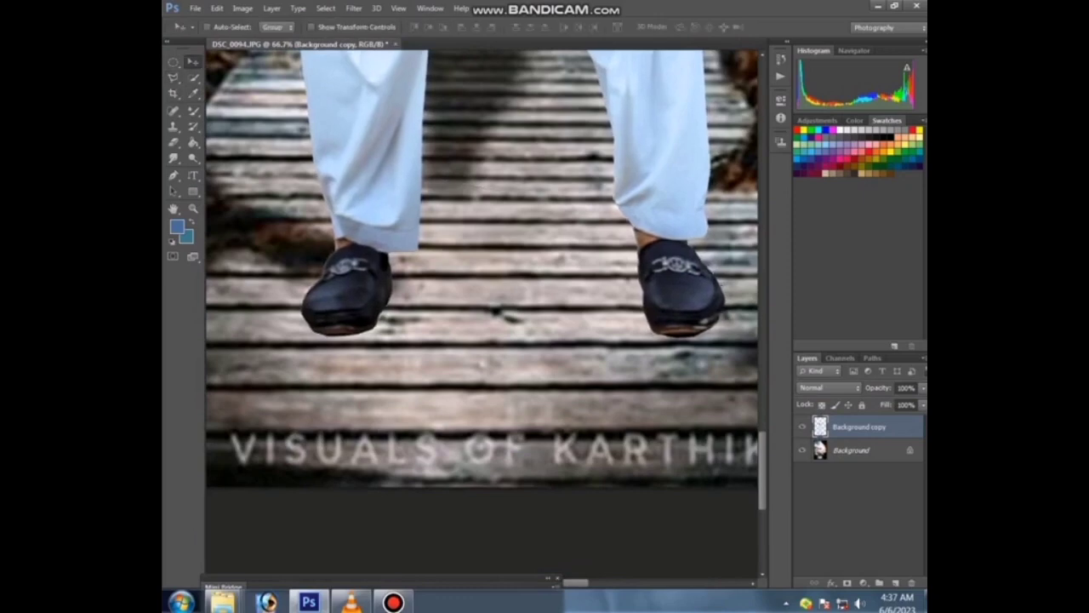
key(Left)
key(Left)
key(Left)
Zoom in close on the shoe where it meets the boardwalk planks
key(ctrl+plus)
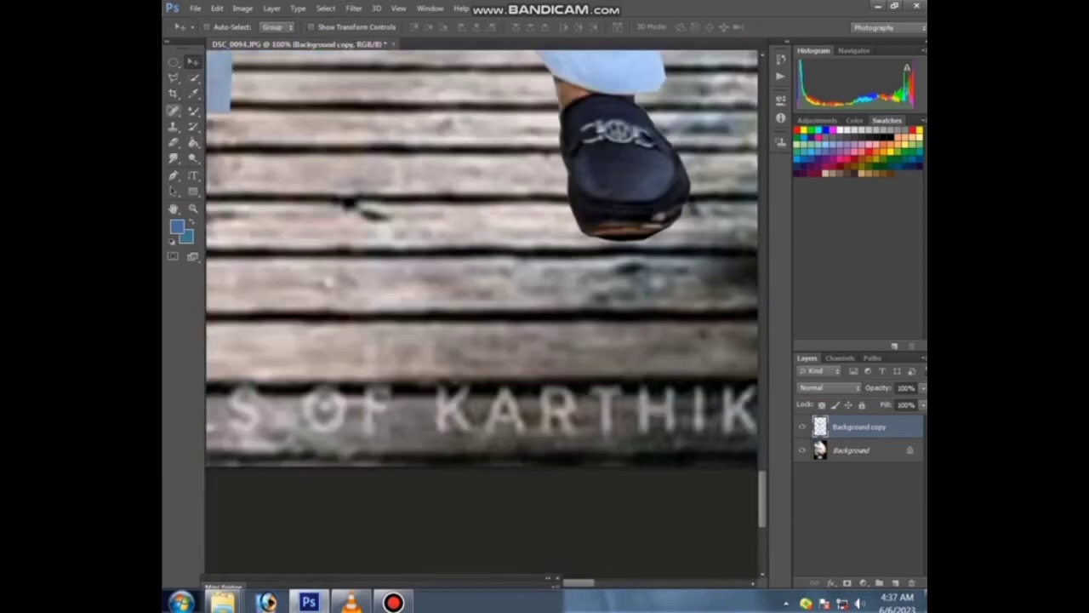
key(l)
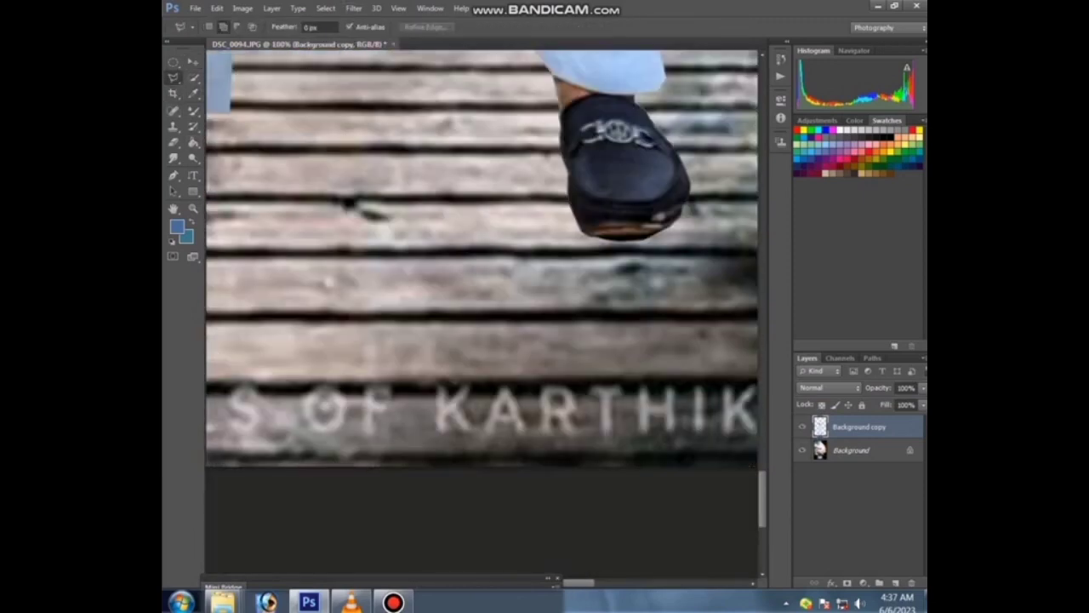
key(ctrl+plus)
key(ctrl+plus)
scroll(481, 312, up, 3)
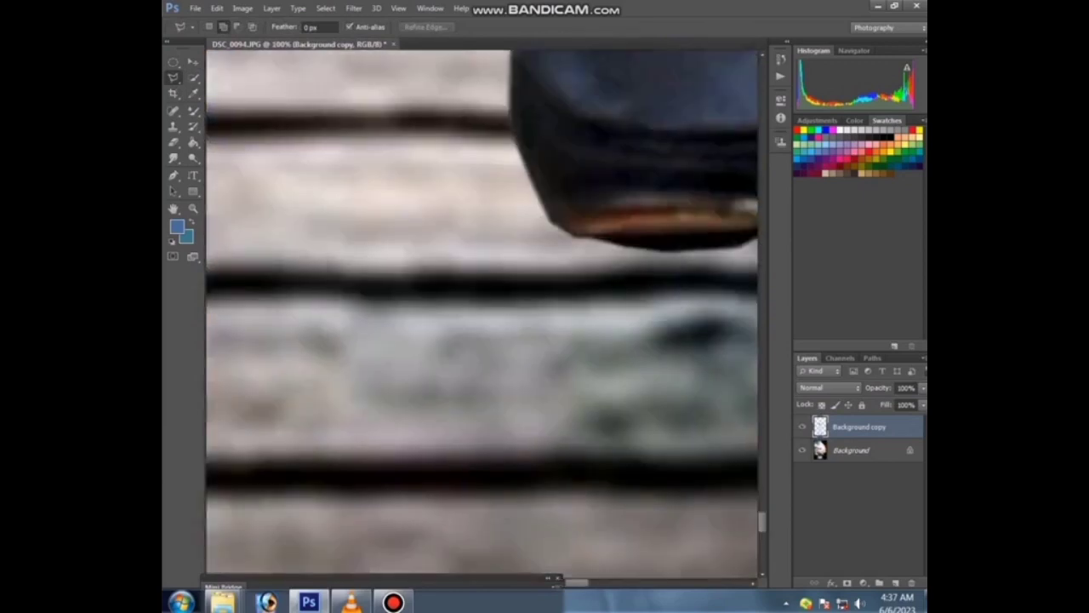
Smudge the shoe's upper-left edge into the boards with a smaller Smudge brush
click(183, 287)
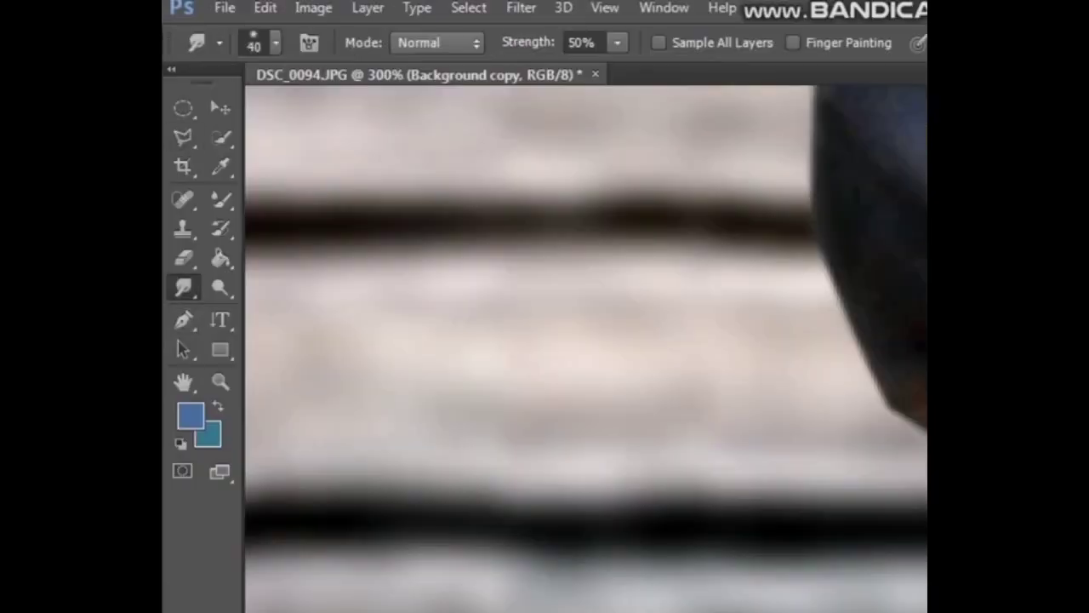
key(bracketleft)
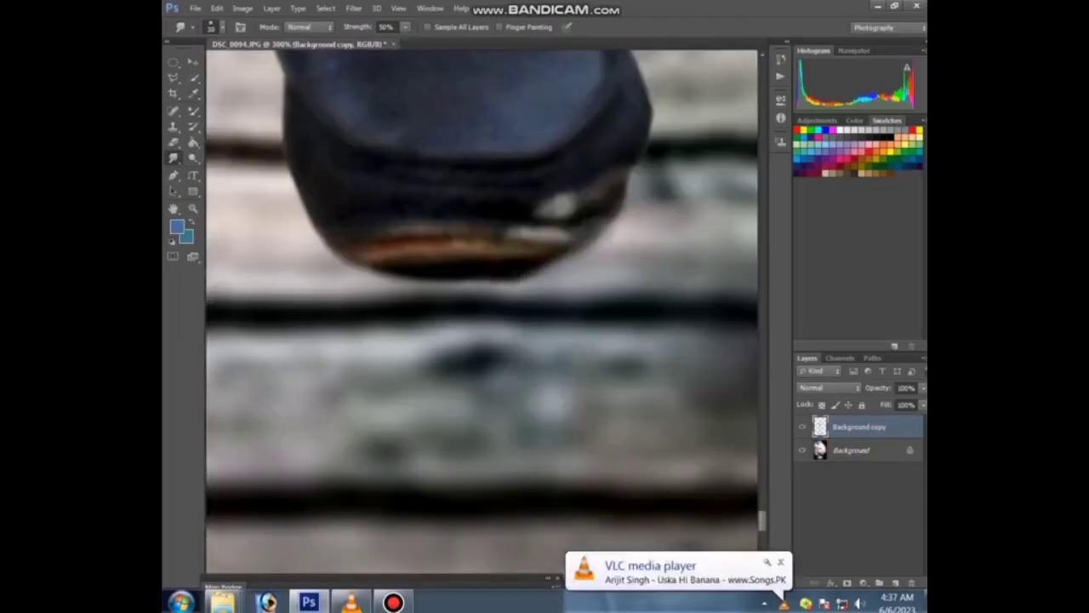
scroll(481, 311, up, 3)
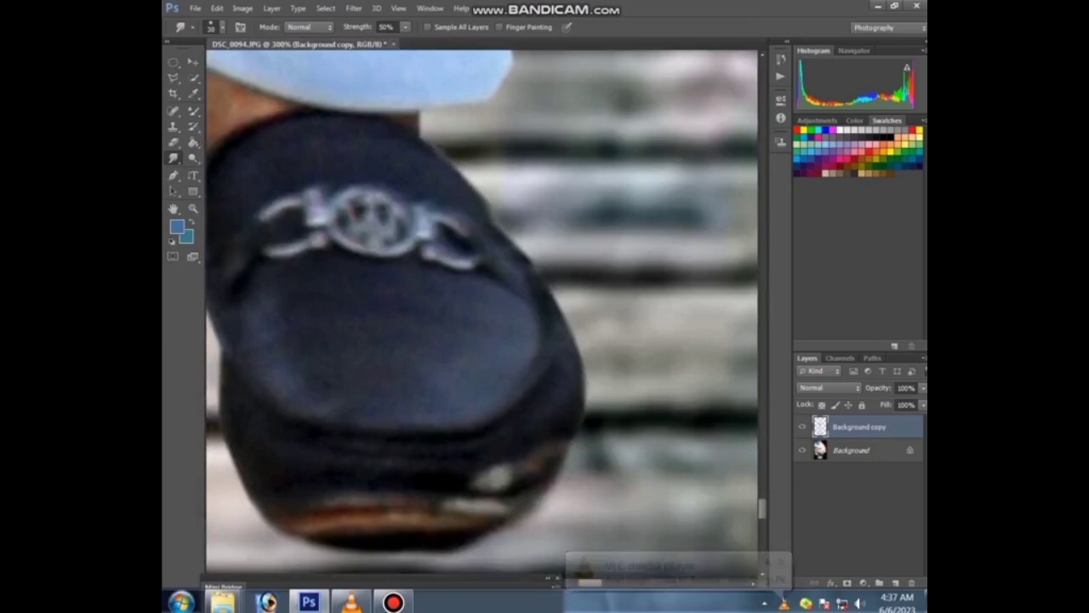
scroll(481, 311, down, 2)
scroll(481, 311, up, 3)
scroll(481, 311, down, 6)
scroll(481, 310, right, 6)
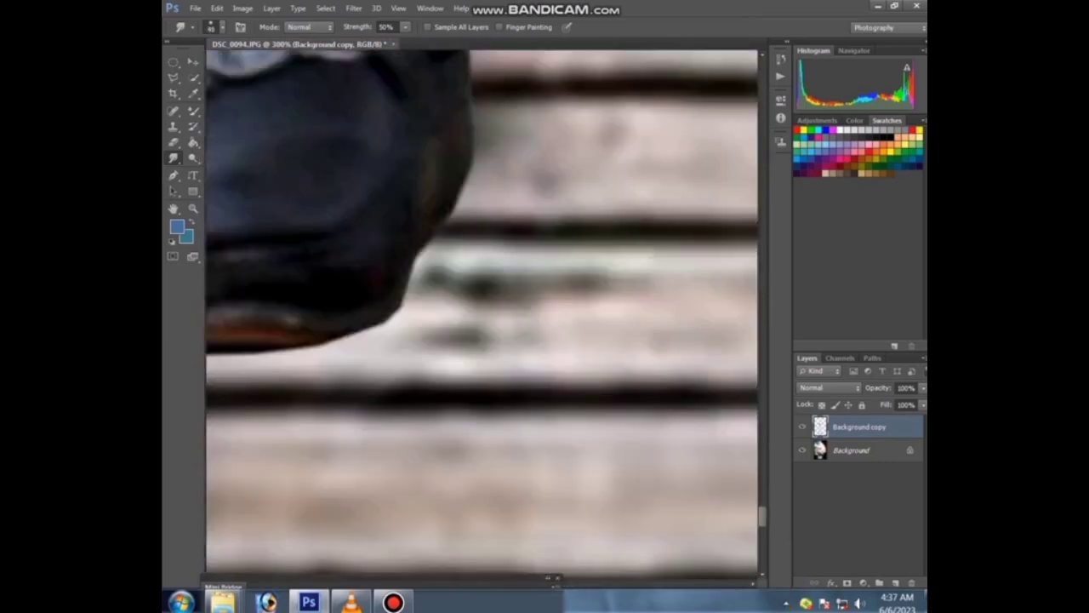
scroll(480, 310, up, 2)
scroll(481, 310, left, 5)
scroll(481, 311, left, 4)
scroll(480, 311, up, 3)
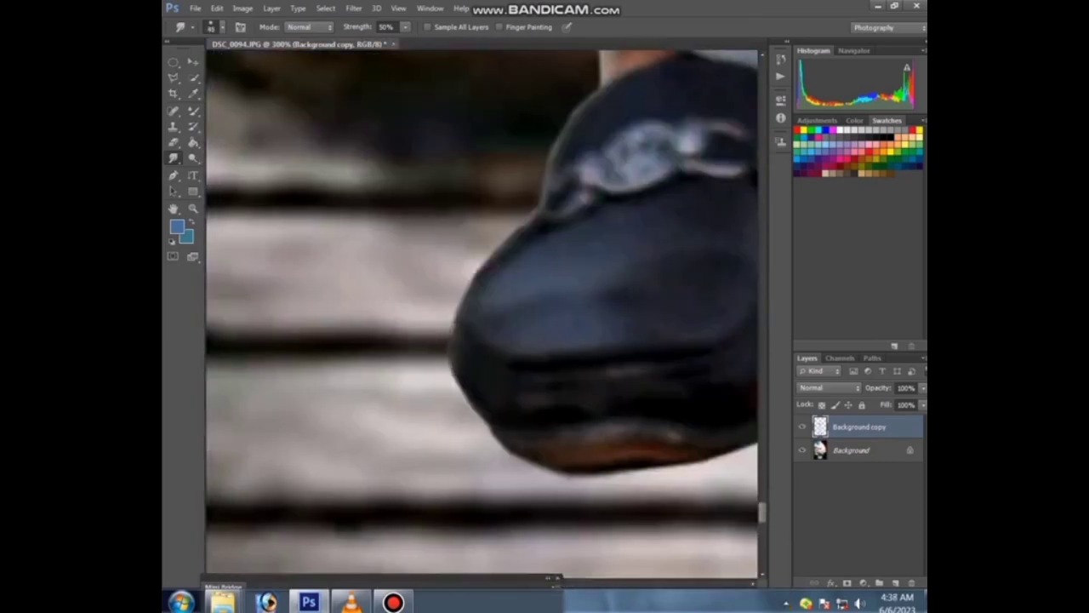
scroll(481, 311, up, 3)
scroll(481, 311, right, 1)
drag(529, 246, 555, 189)
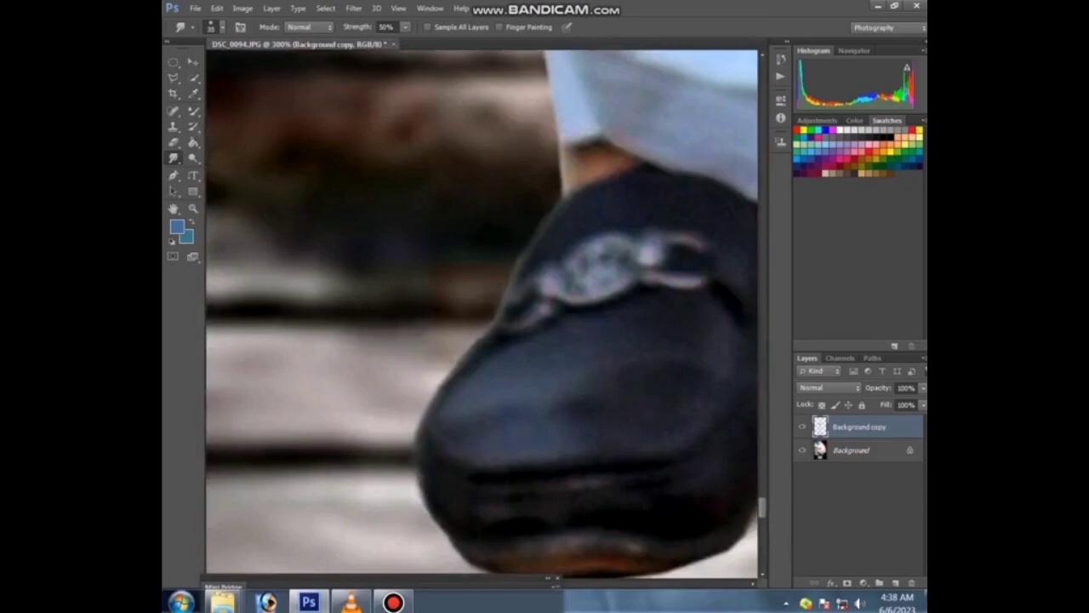
Look over the softened shoe edges and choose the Dodge toning tool
scroll(480, 310, down, 3)
scroll(480, 310, right, 6)
scroll(480, 311, down, 2)
scroll(481, 310, left, 1)
scroll(481, 310, down, 2)
scroll(481, 310, left, 1)
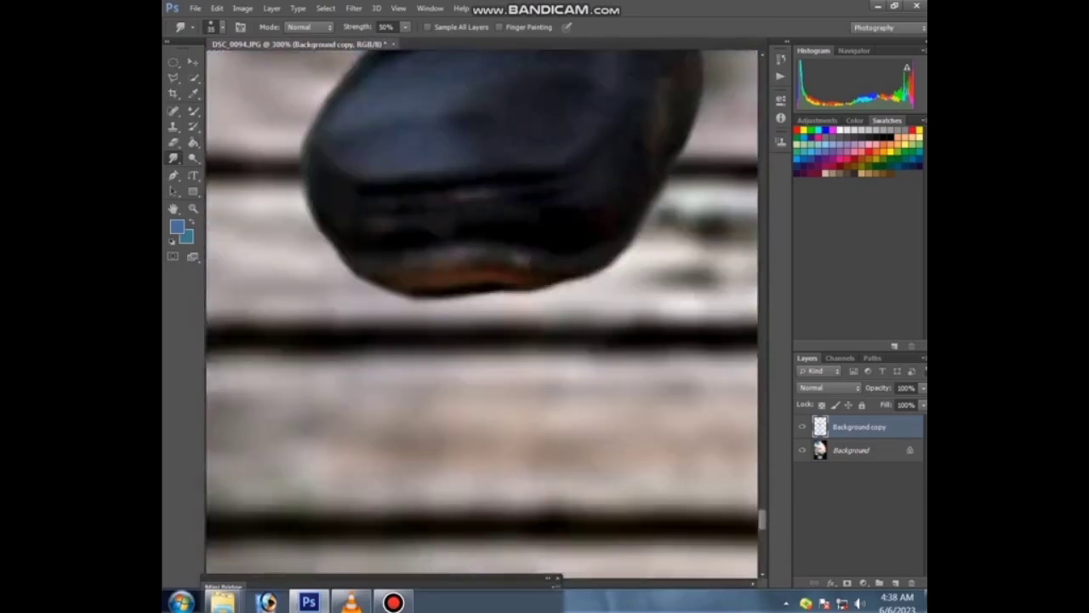
scroll(481, 311, down, 2)
scroll(480, 310, up, 1)
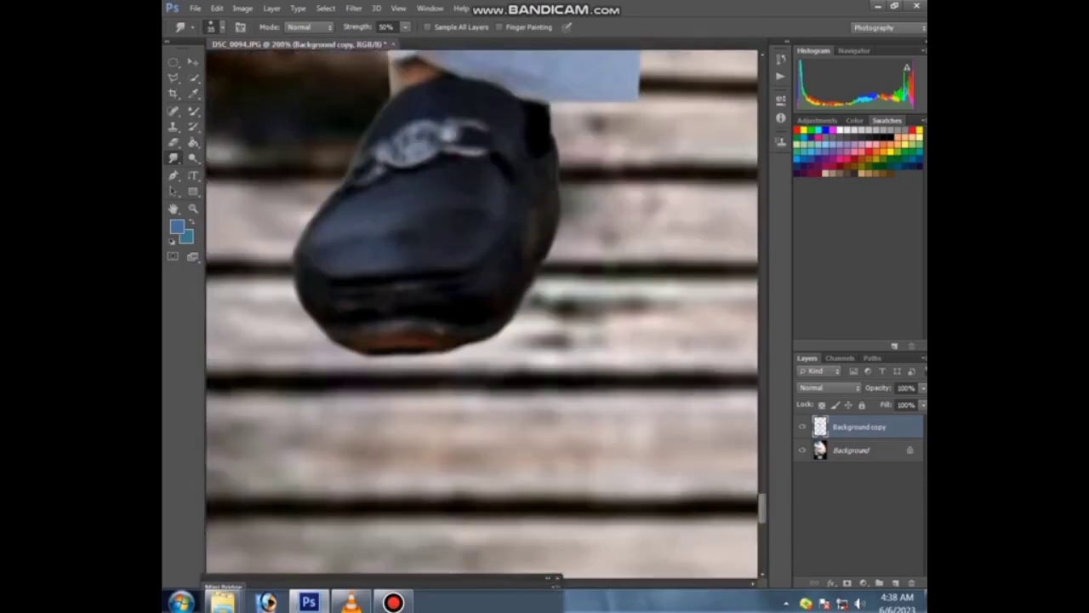
right_click(193, 158)
click(243, 151)
Paint a black shadow under the shoe on the Background layer at 63% opacity
click(850, 449)
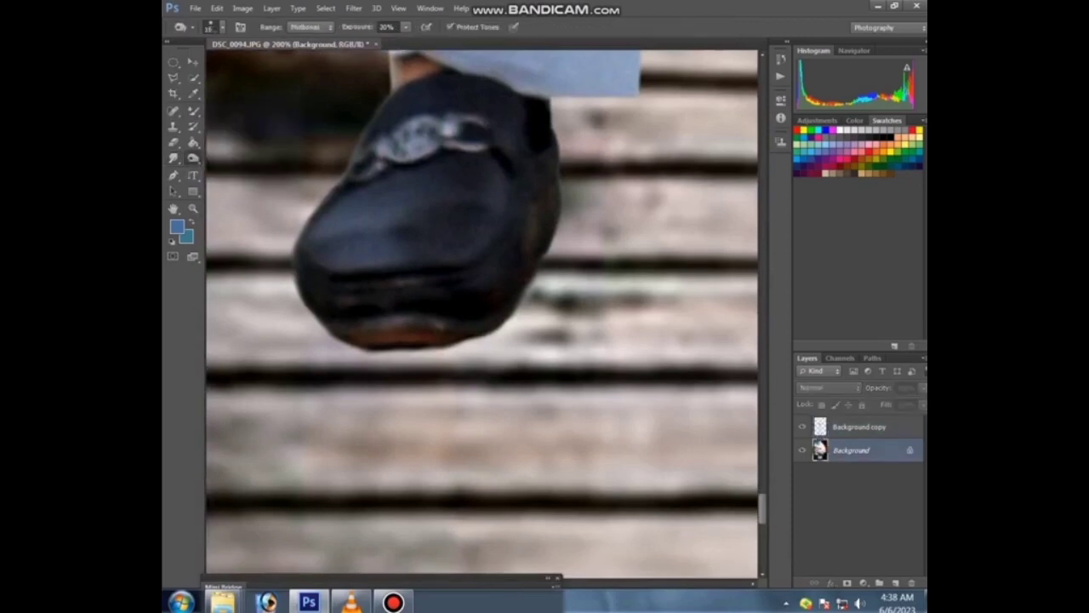
key(b)
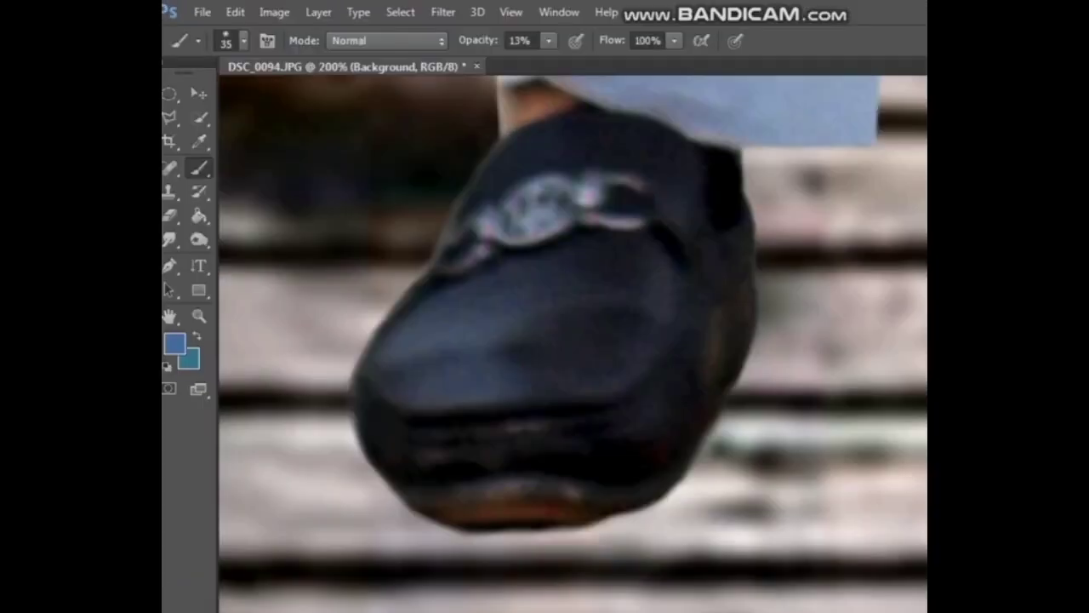
key(d)
mouse_move(694, 484)
mouse_down()
mouse_move(613, 532)
mouse_move(456, 548)
mouse_up()
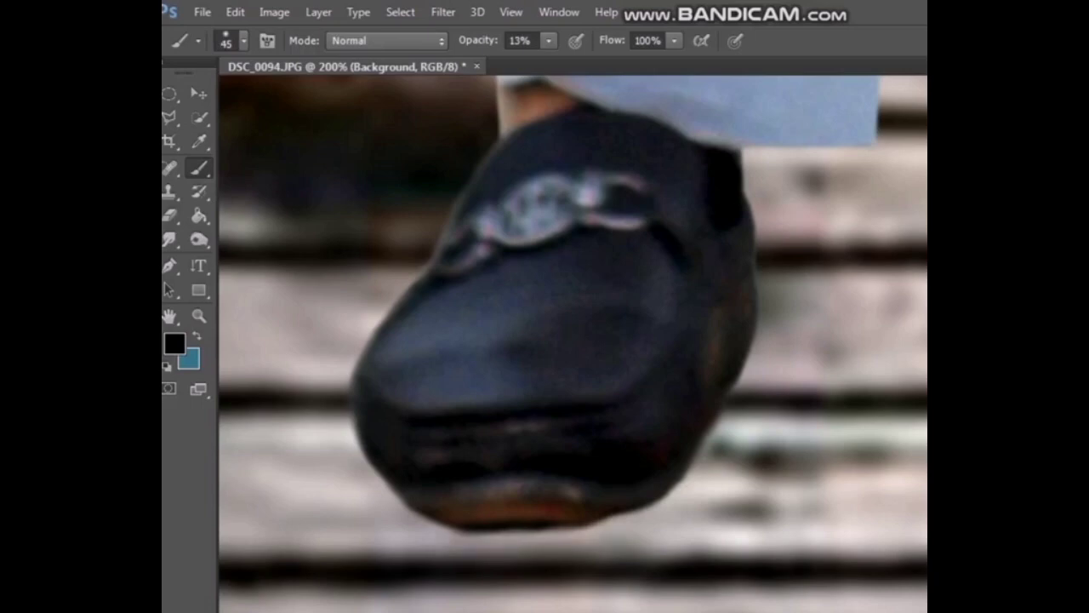
click(548, 40)
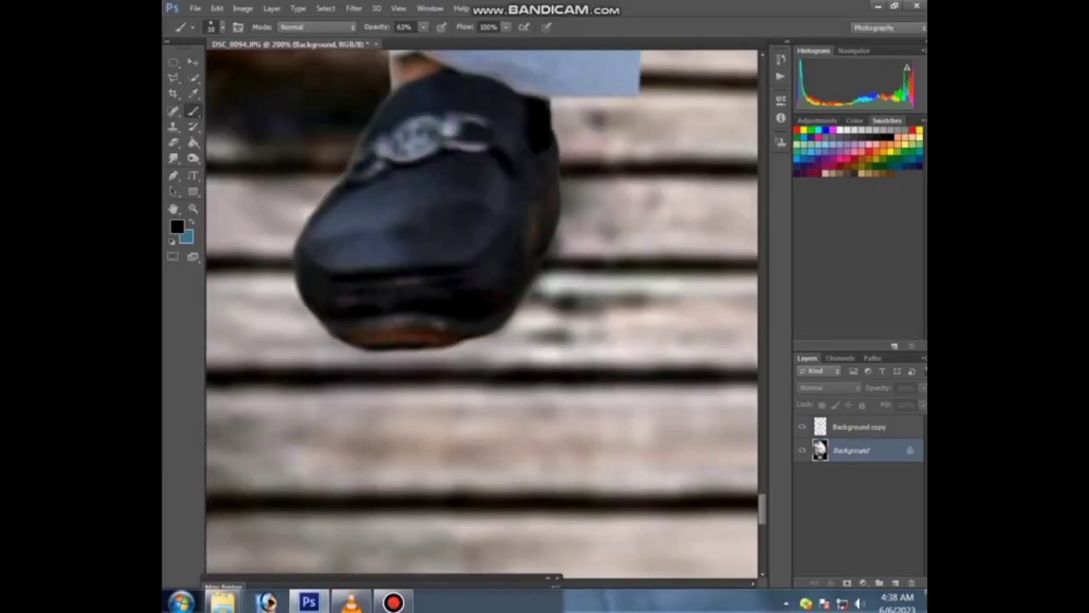
mouse_move(497, 353)
mouse_down()
mouse_move(391, 344)
mouse_move(302, 306)
mouse_up()
Adjust the view to show both shoes and the boardwalk
key(ctrl+minus)
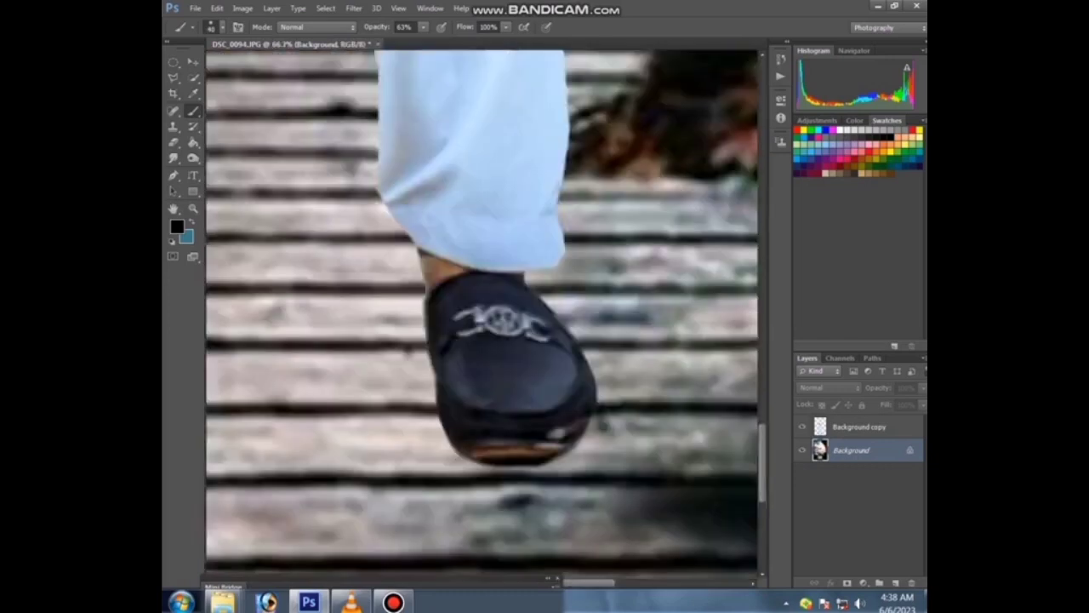
key(ctrl+plus)
key(ctrl+plus)
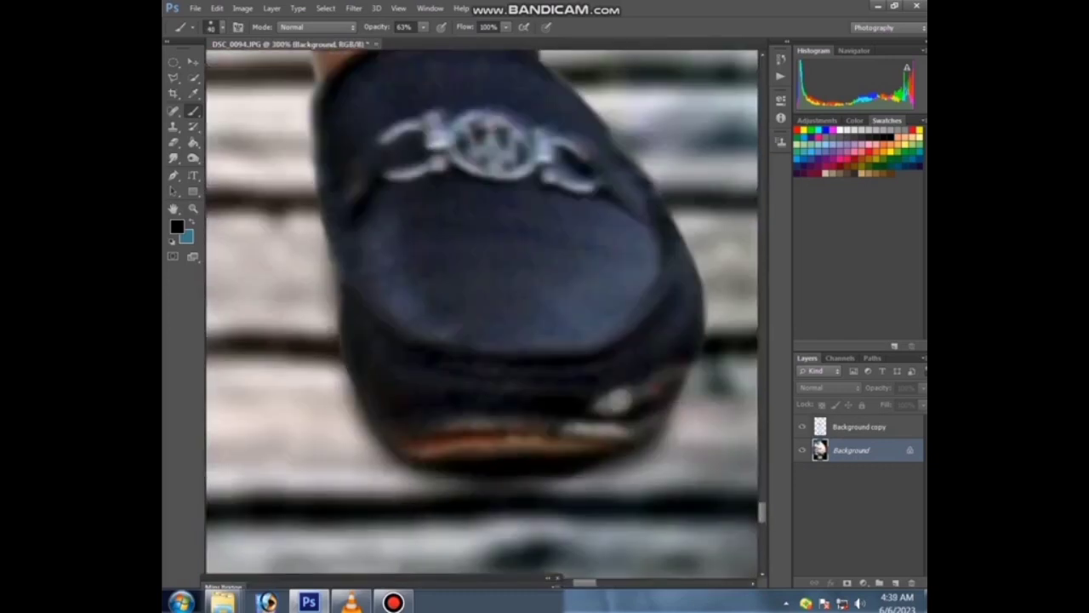
mouse_move(476, 306)
mouse_down()
mouse_move(383, 331)
mouse_move(566, 276)
mouse_up()
key(ctrl+minus)
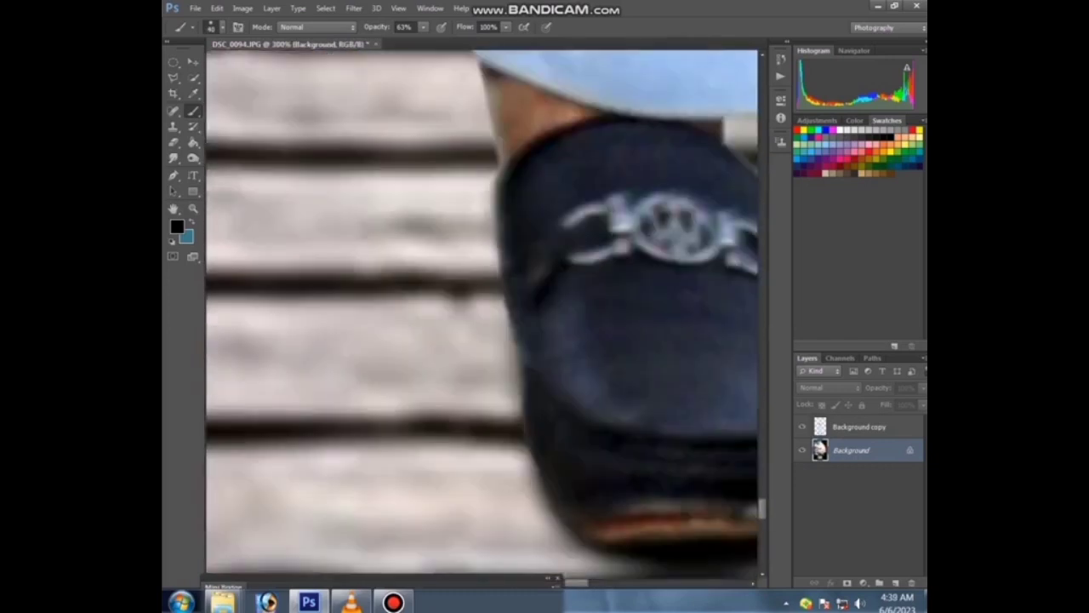
drag(595, 426, 255, 145)
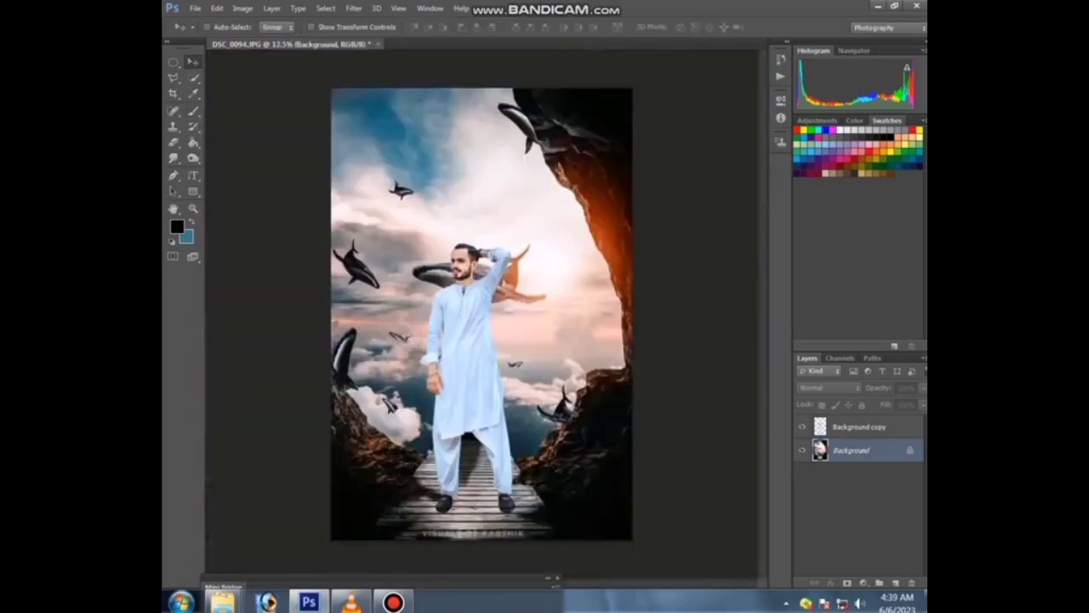
Undo a stray move and duplicate the man's layer
right_click(459, 327)
click(514, 333)
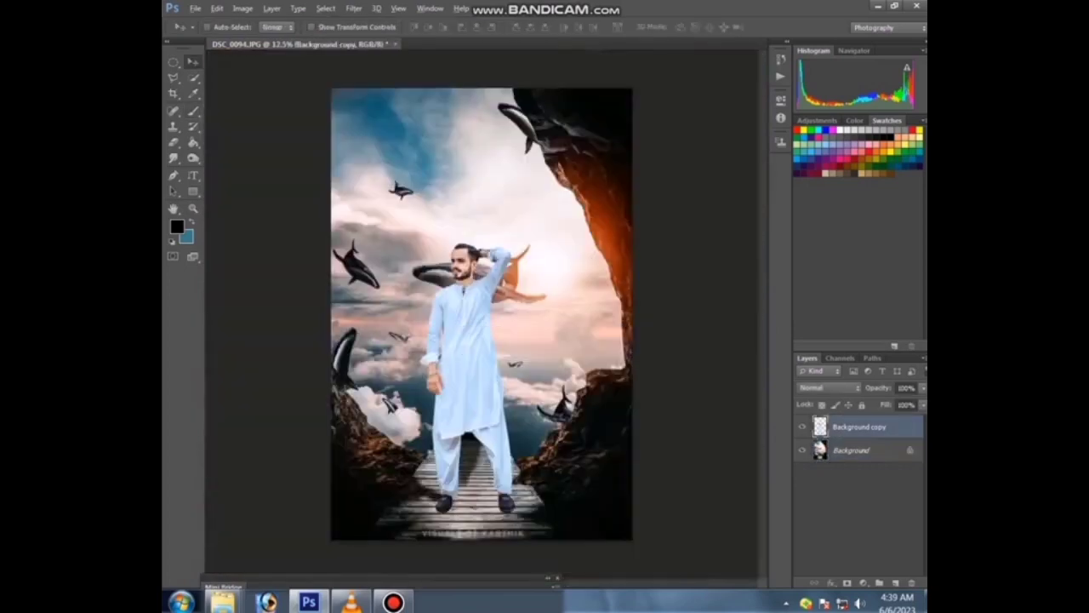
drag(464, 341, 498, 312)
key(ctrl+alt+z)
right_click(838, 426)
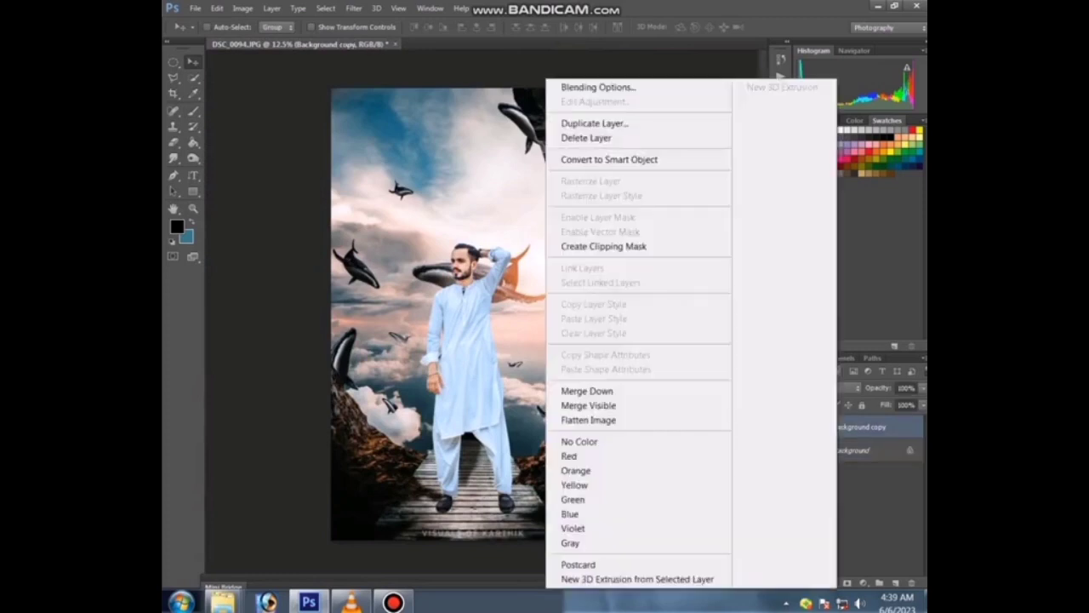
click(594, 123)
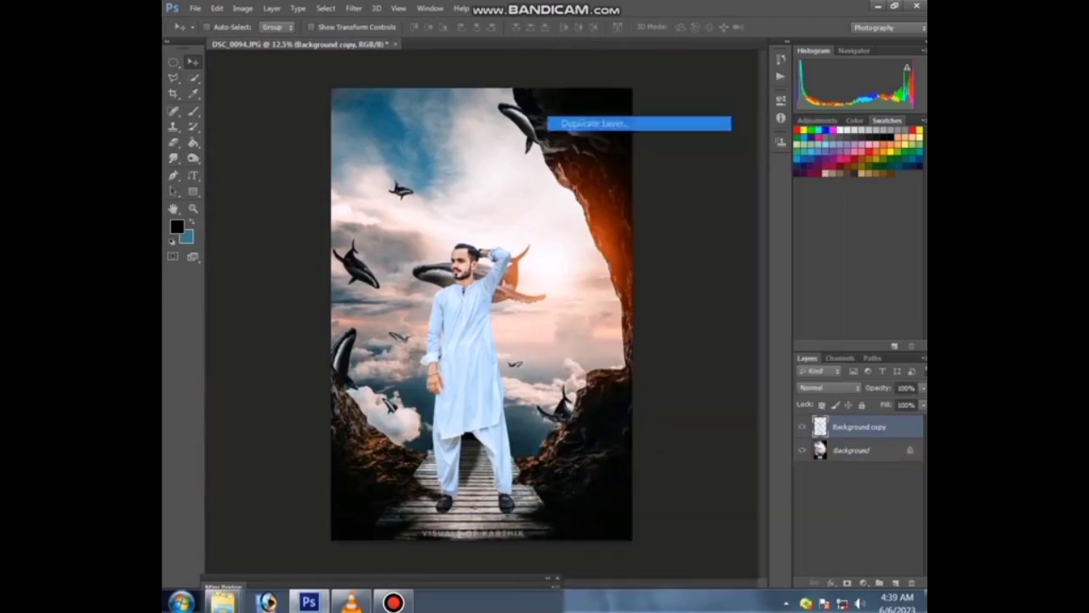
key(Return)
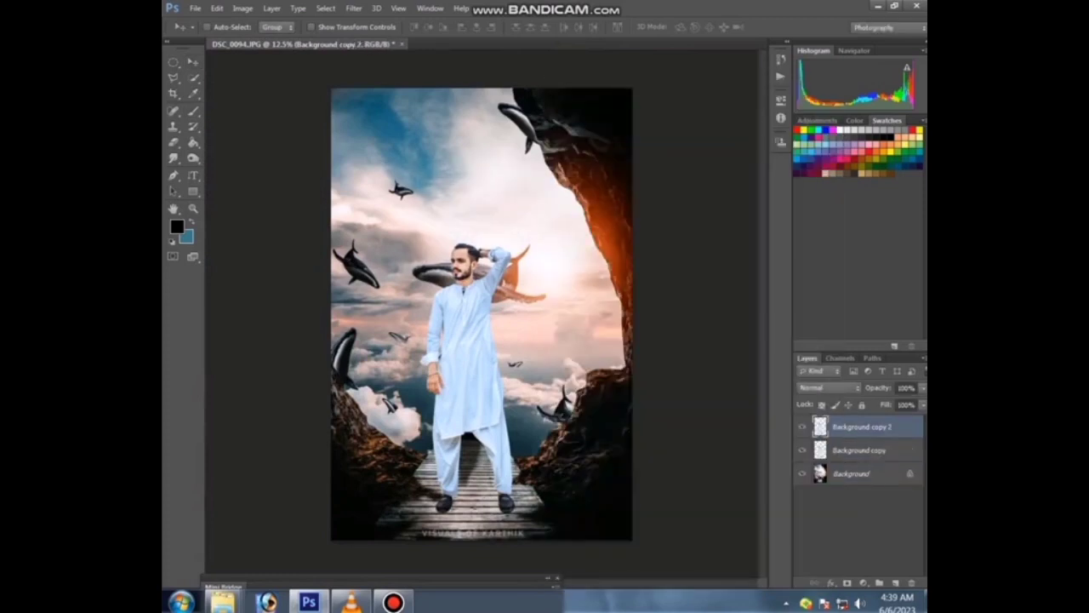
Squash and skew the duplicate flat onto the boardwalk at his feet
key(ctrl+t)
drag(467, 244, 471, 418)
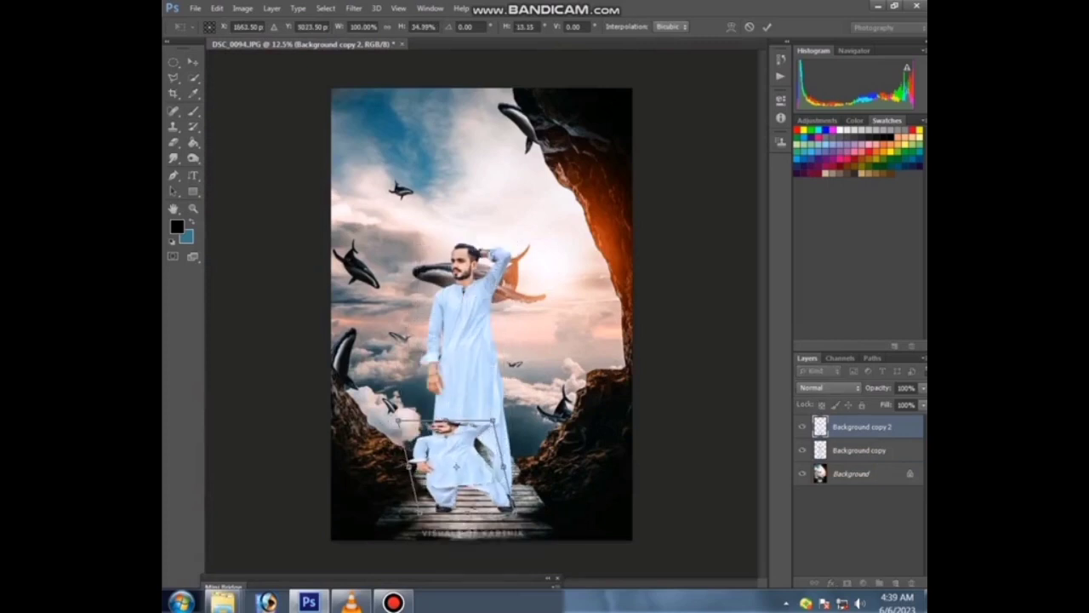
drag(400, 420, 401, 413)
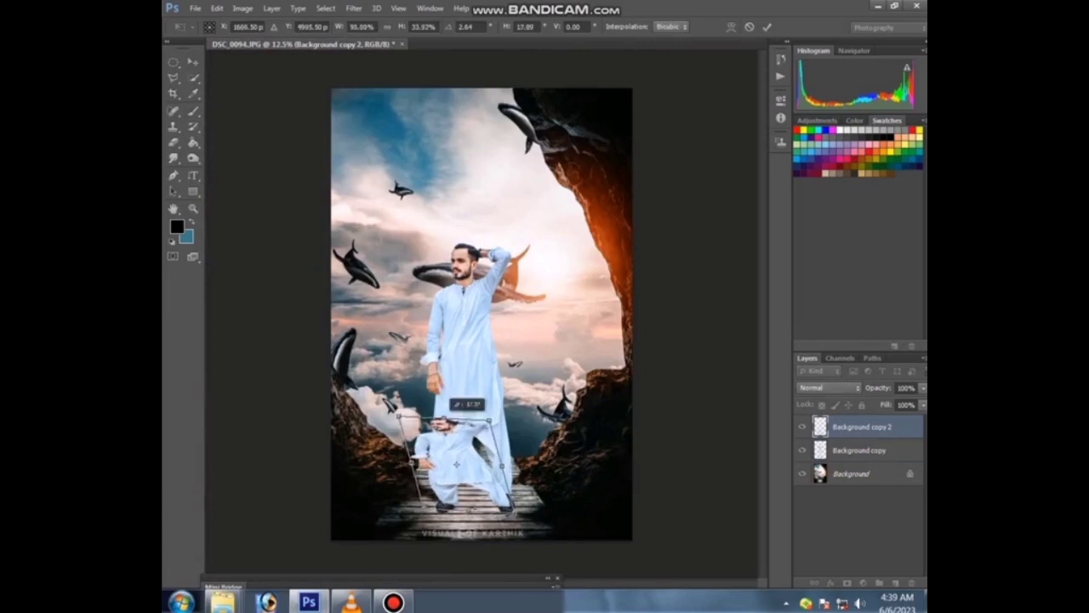
drag(444, 420, 443, 428)
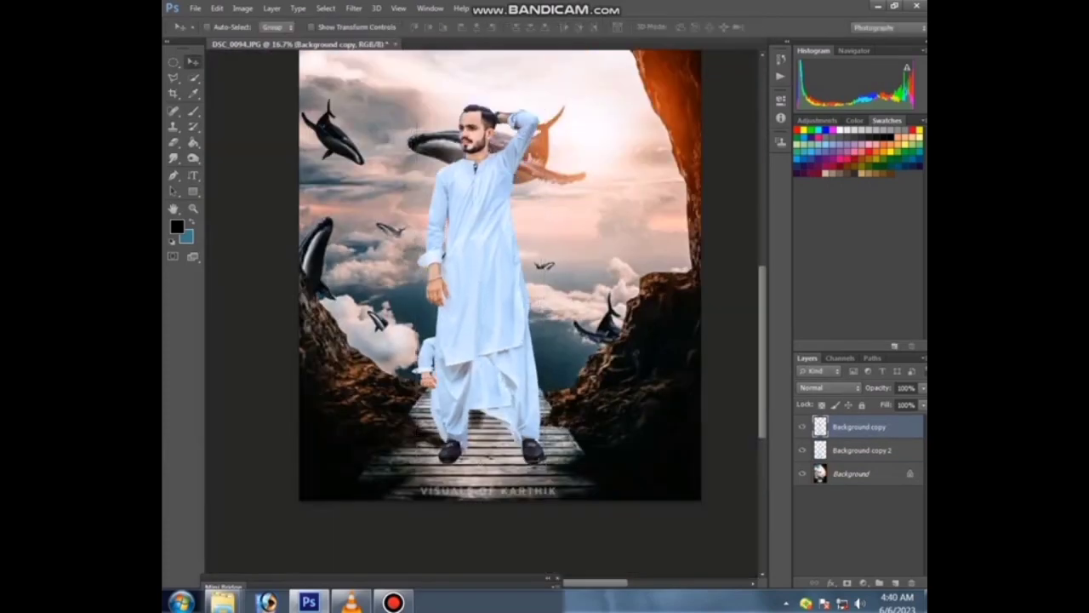
drag(479, 317, 479, 364)
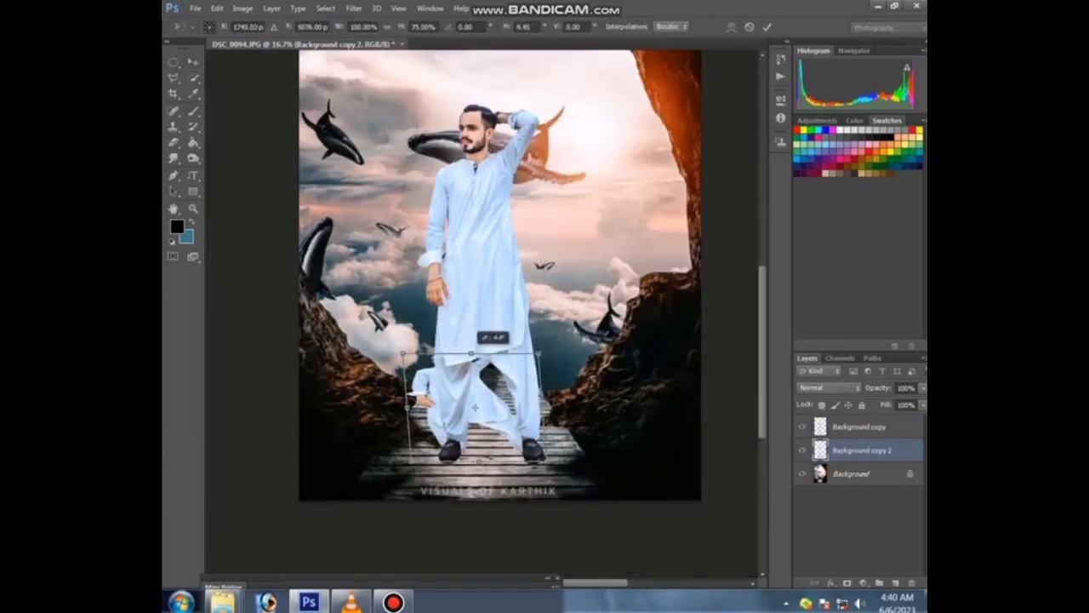
drag(479, 364, 475, 359)
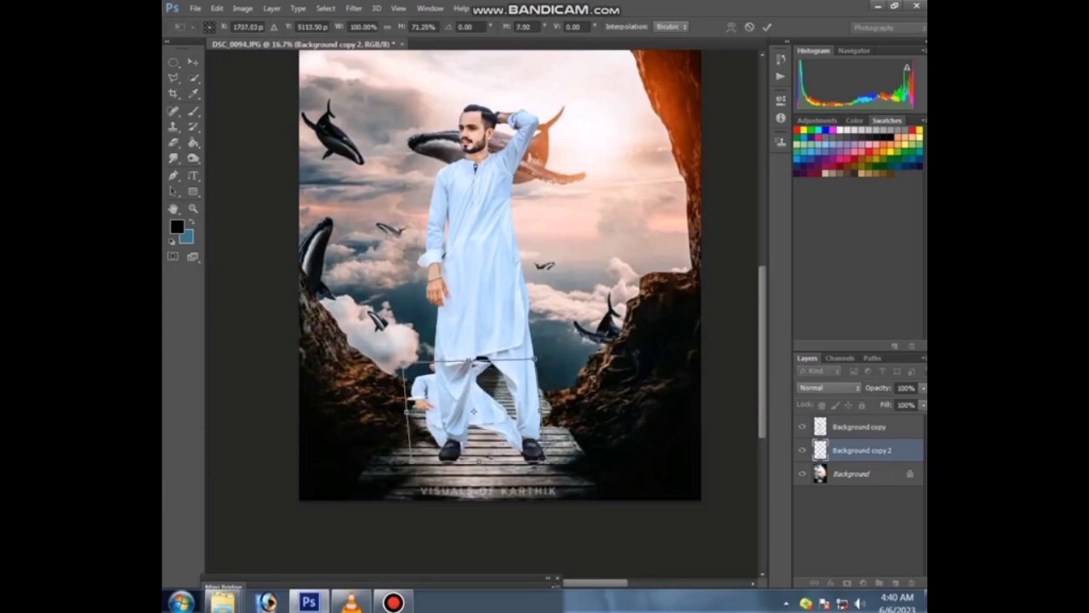
key(Return)
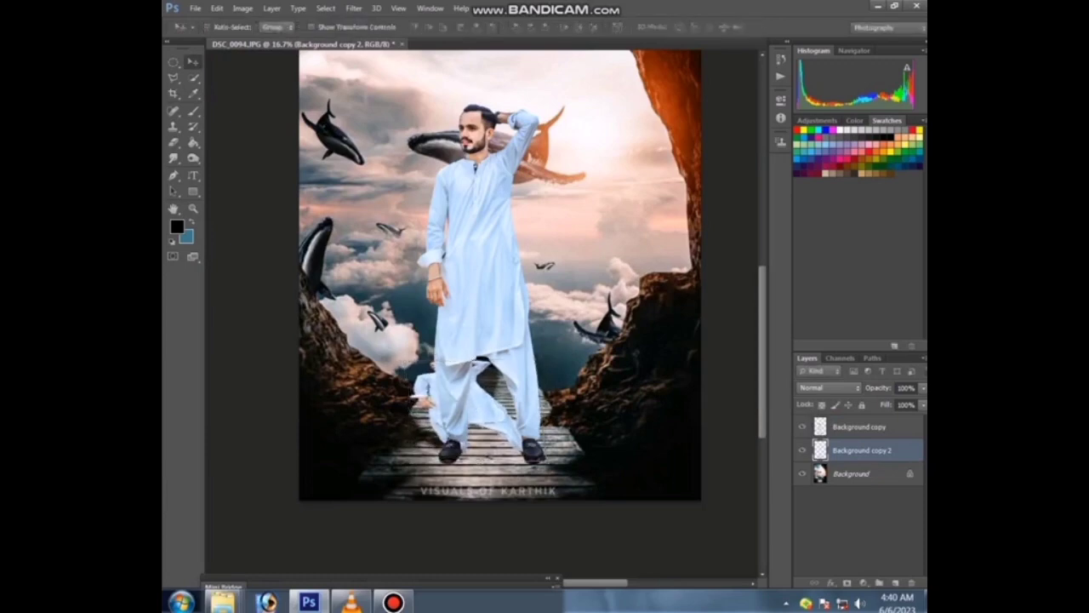
key(ctrl+t)
drag(479, 359, 476, 344)
key(Return)
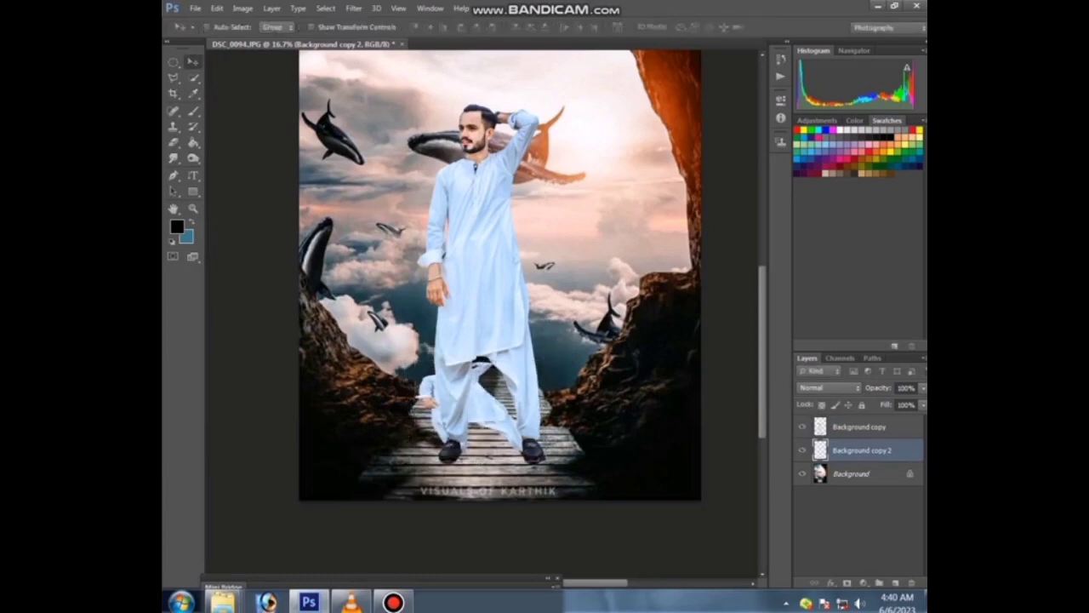
key(ctrl+u)
Blacken the shadow copy with Lightness -100 and soften it with a large Gaussian Blur
text(-100)
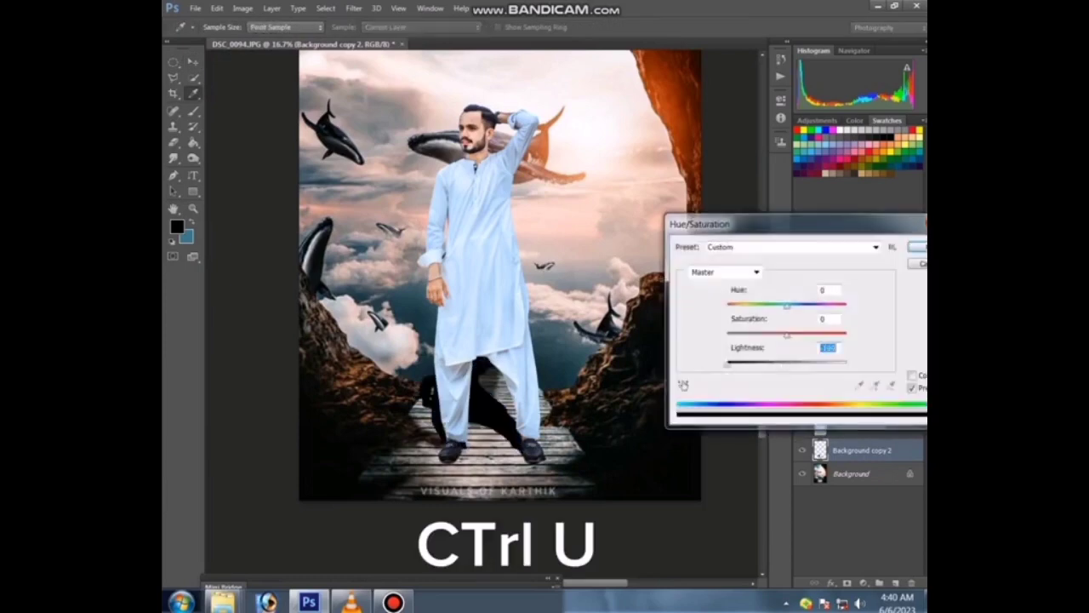
key(Return)
click(354, 7)
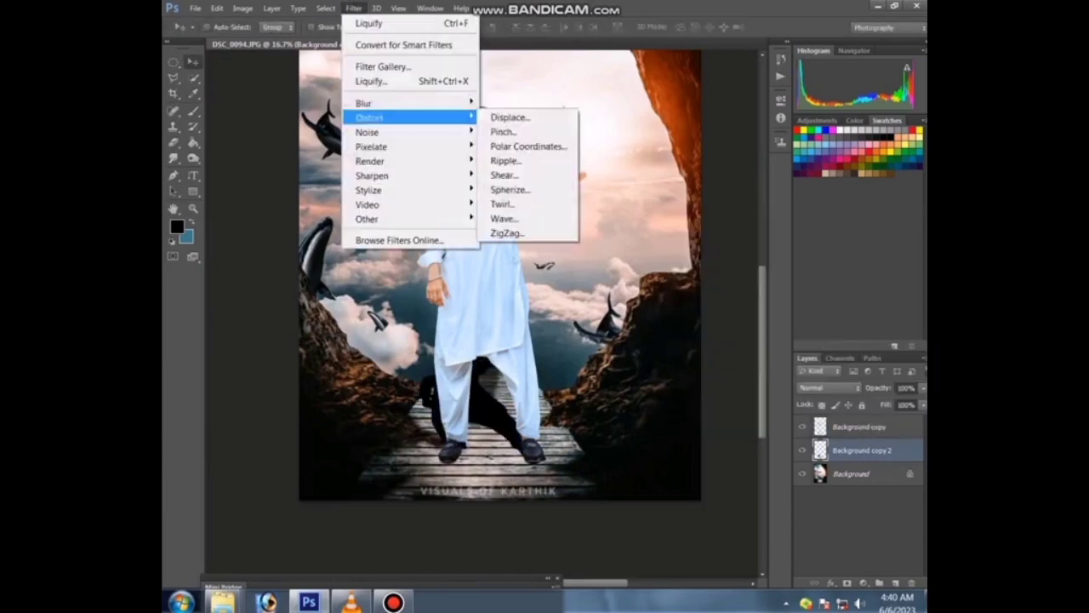
click(519, 196)
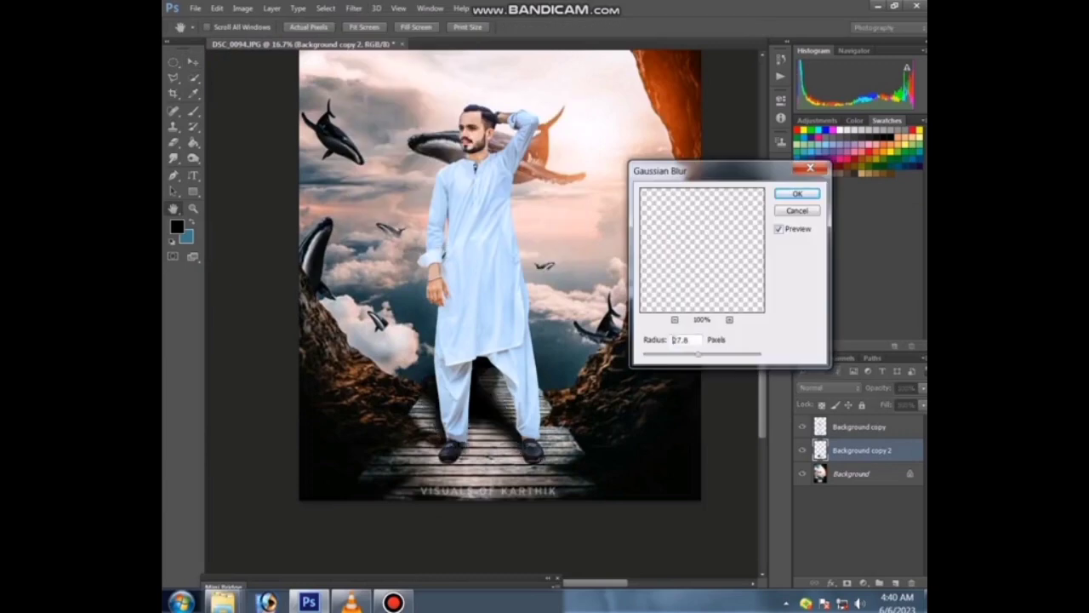
text(60.7)
text(63.5)
key(Return)
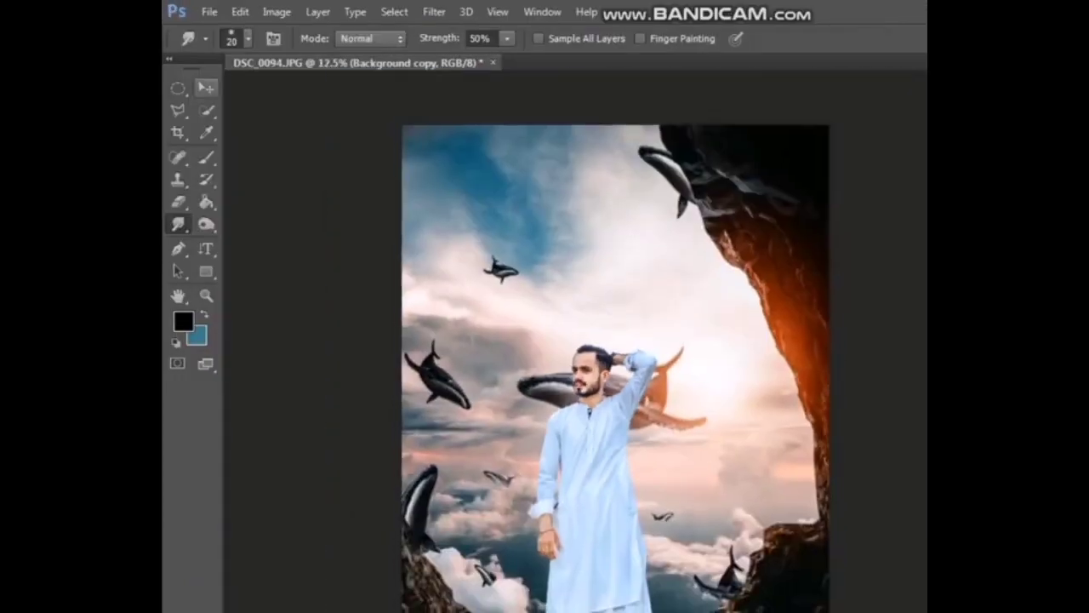
Select the upper Background area with a rectangle feathered by 100 px
key(m)
key(shift+m)
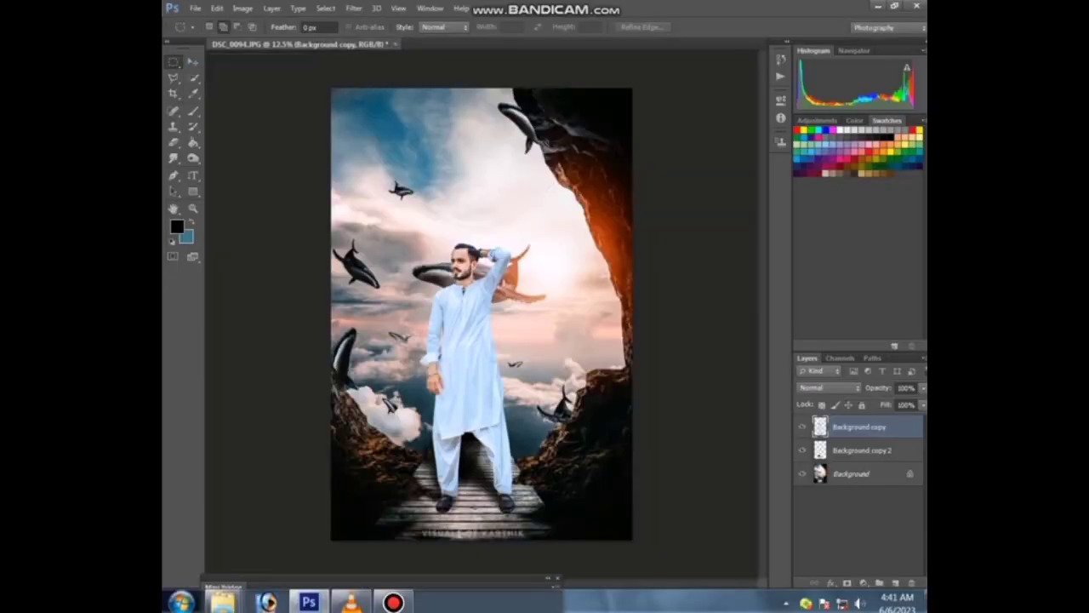
drag(331, 88, 631, 452)
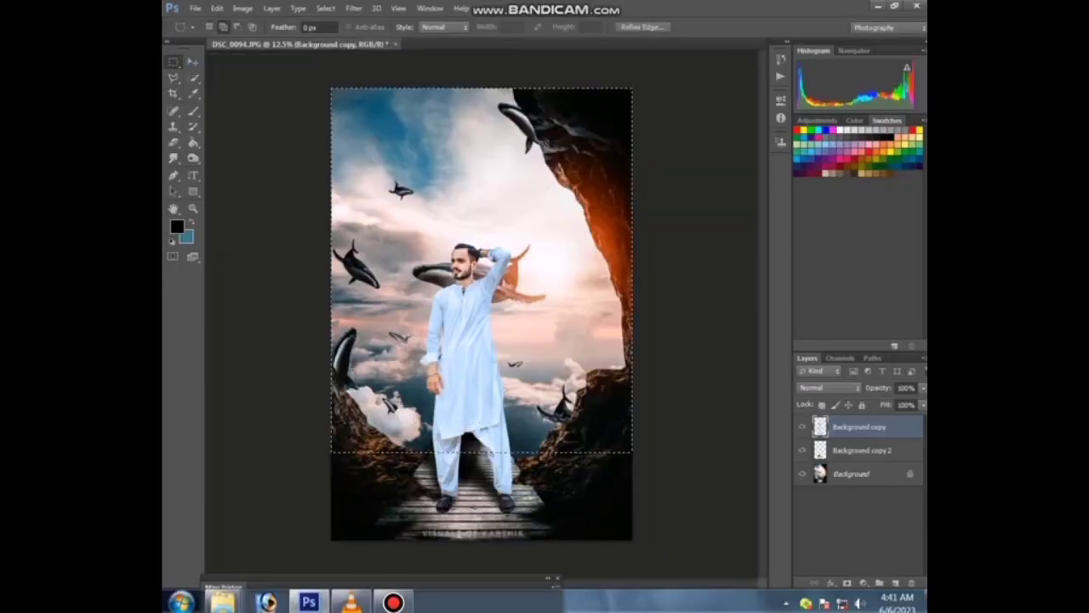
click(851, 473)
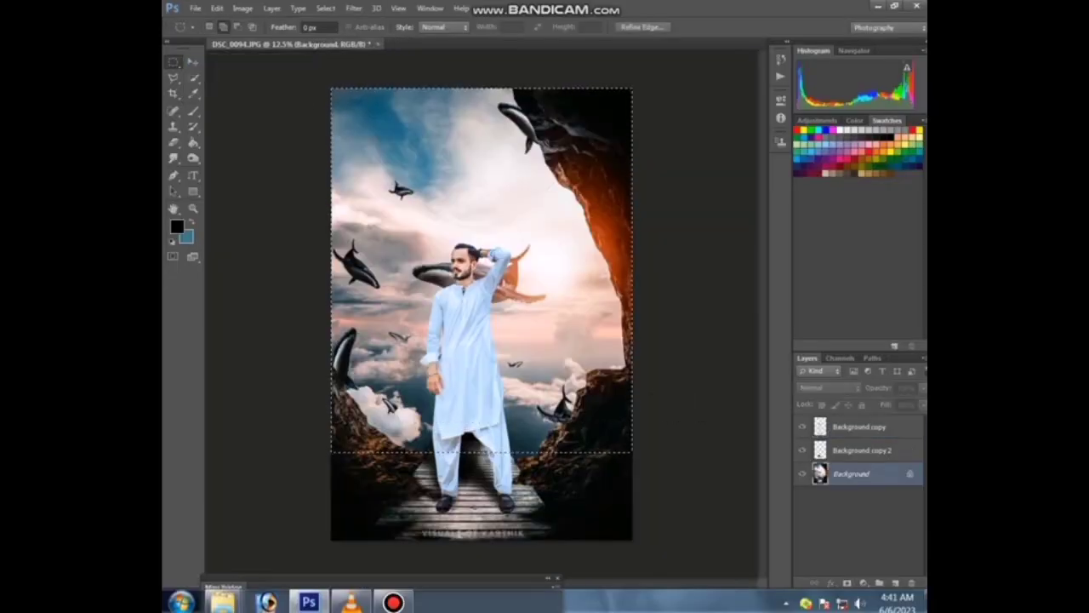
right_click(535, 145)
click(571, 184)
text(100)
key(Return)
Gaussian-blur the feathered backdrop, then target Blues in Hue/Saturation for the kurta
click(353, 8)
click(523, 195)
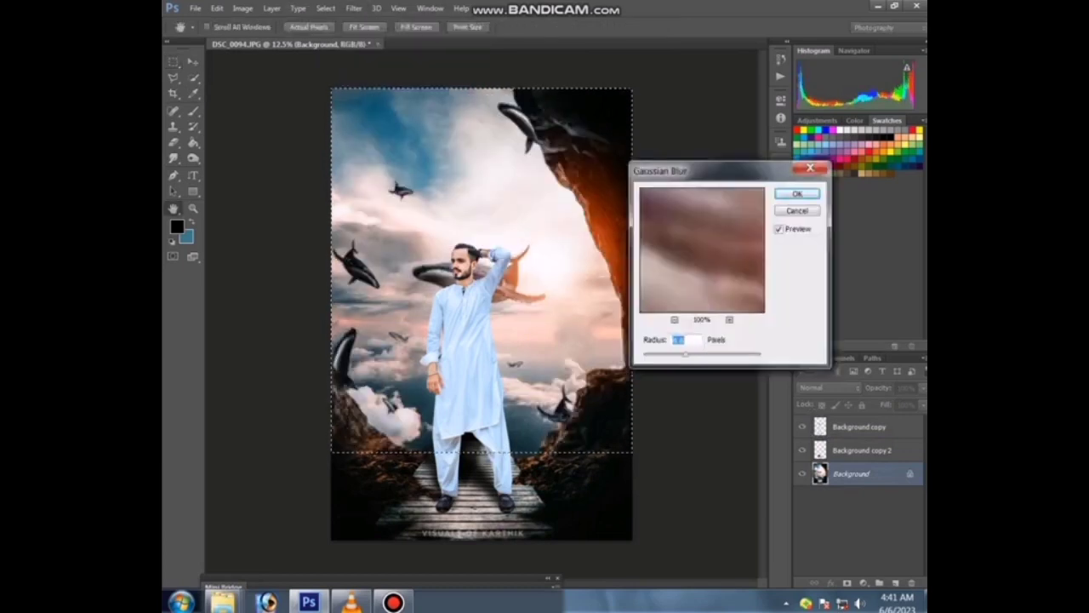
key(Return)
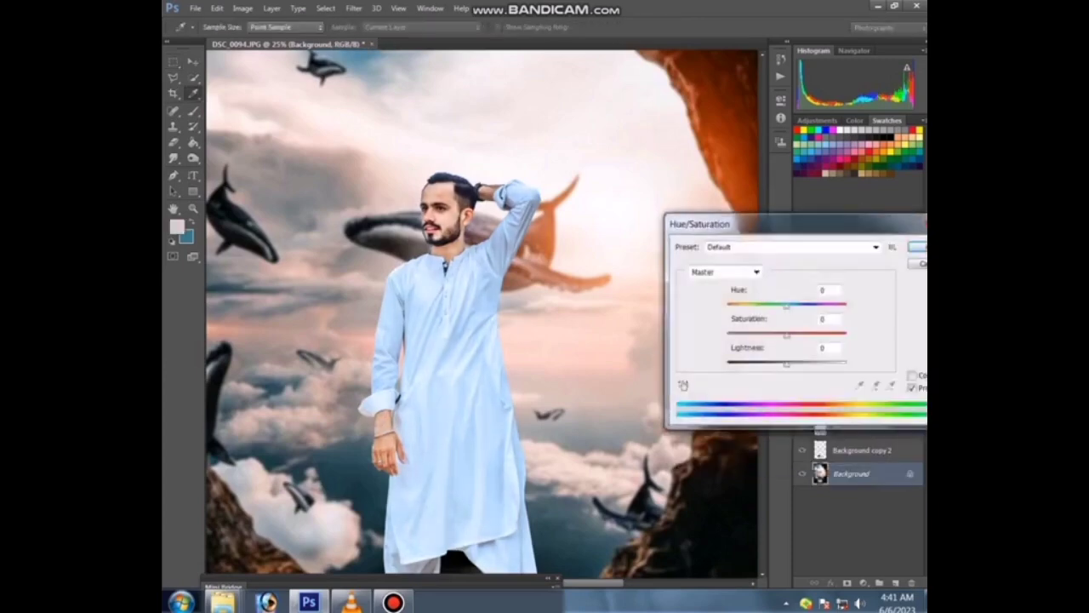
click(725, 271)
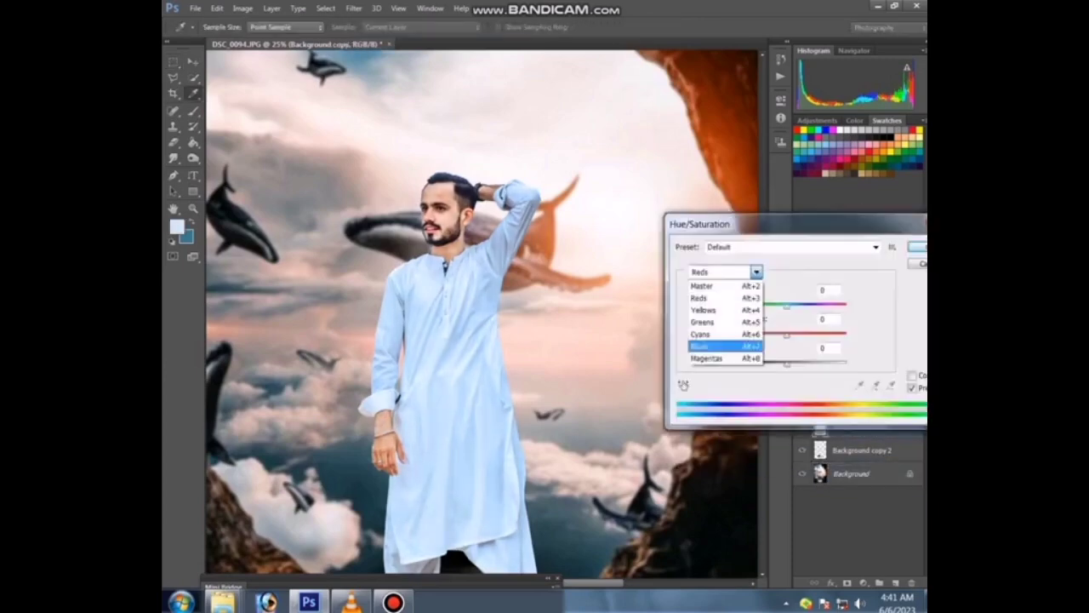
click(714, 340)
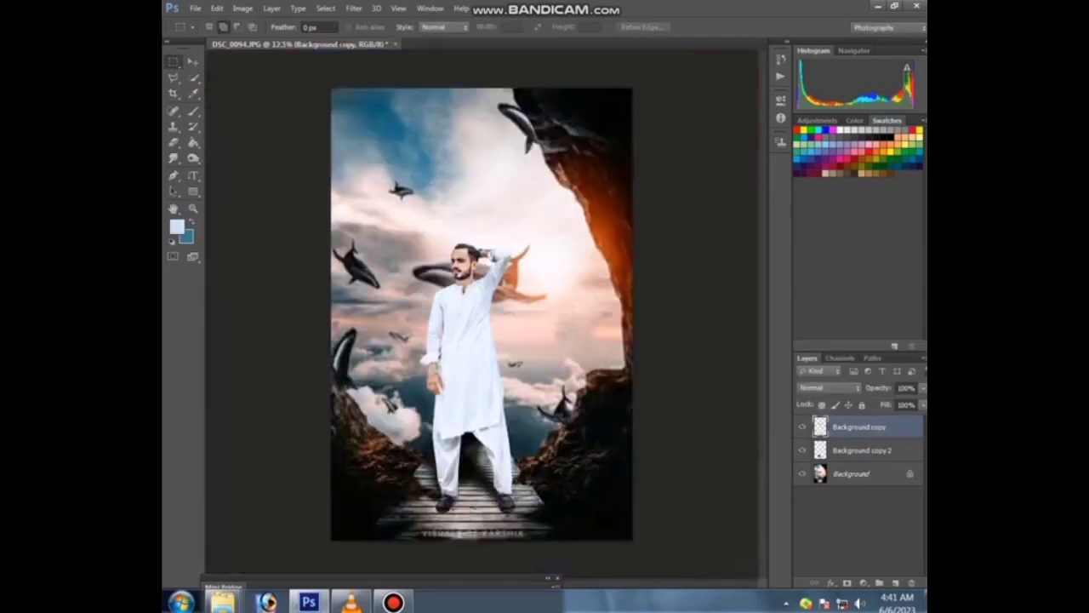
Zoom and pan over the man's face, hairline, ear and wrist, then zoom out
scroll(469, 277, up, 3)
scroll(469, 277, up, 2)
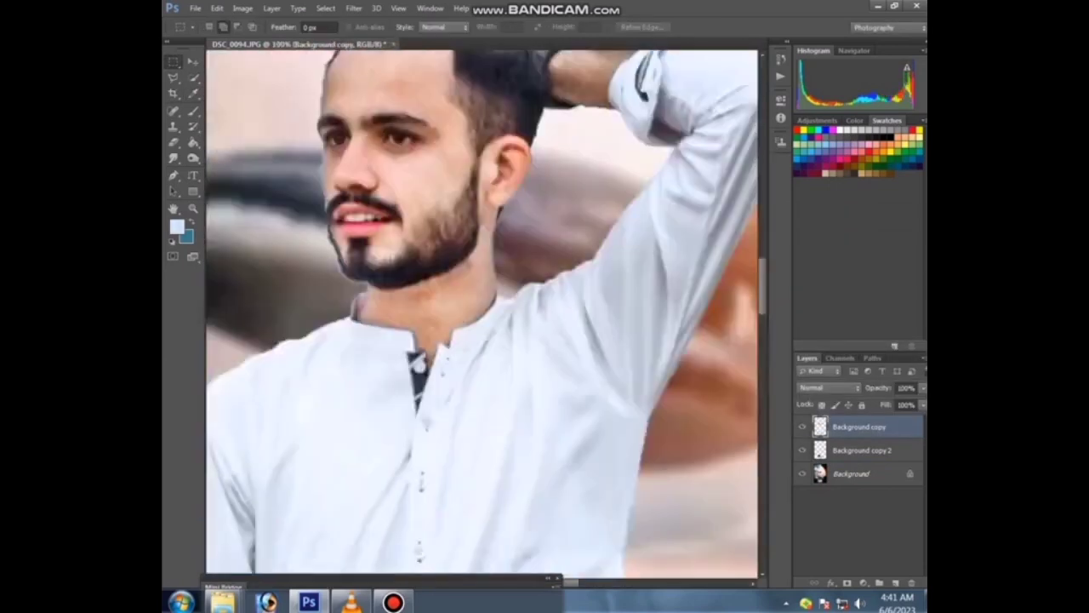
scroll(469, 277, up, 2)
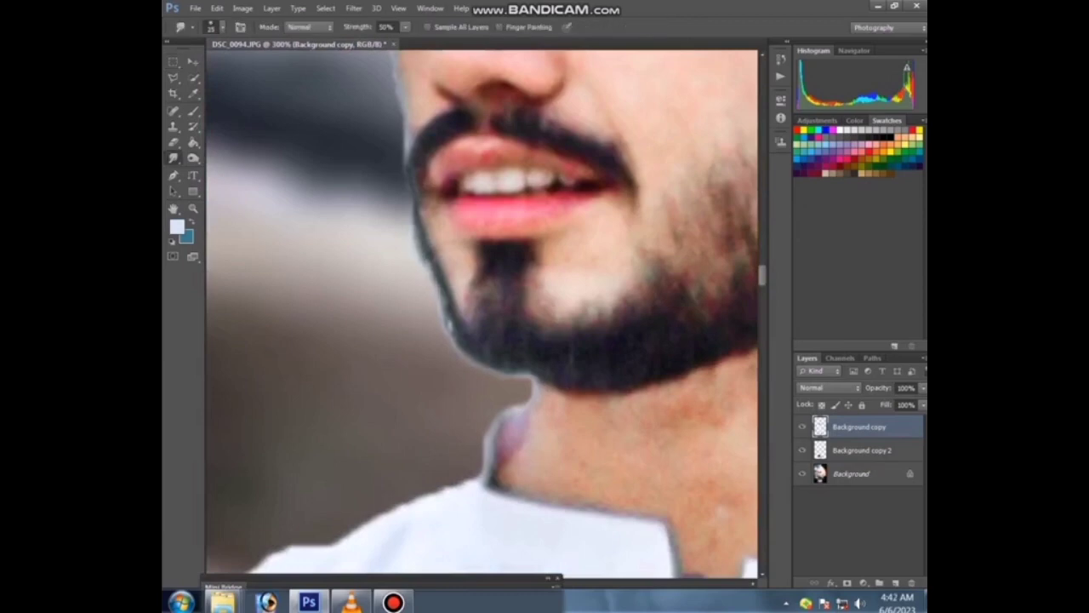
drag(476, 255, 510, 485)
drag(510, 170, 456, 532)
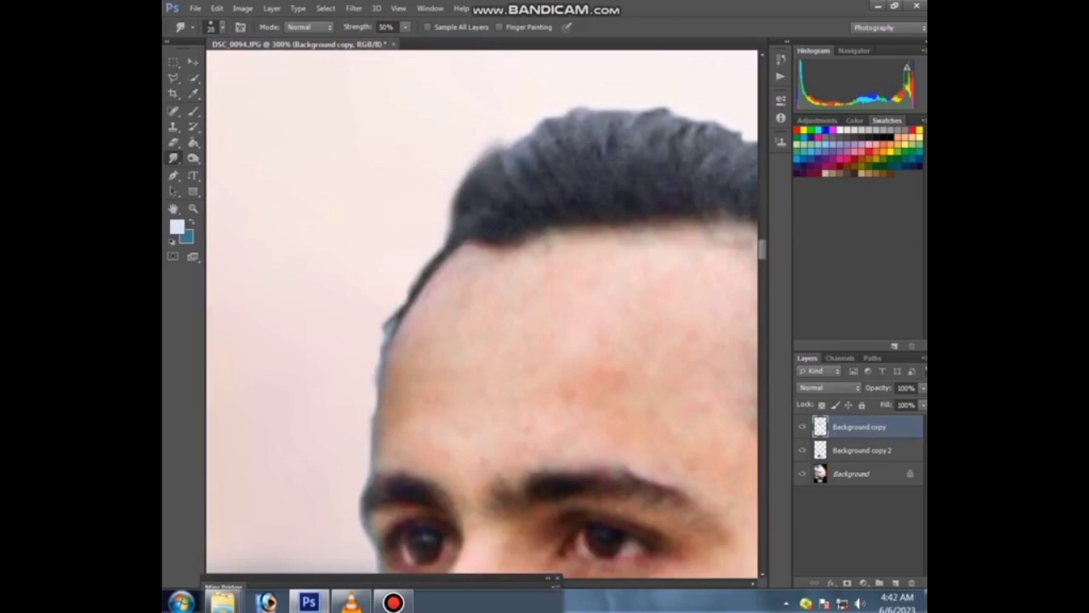
drag(485, 298, 349, 391)
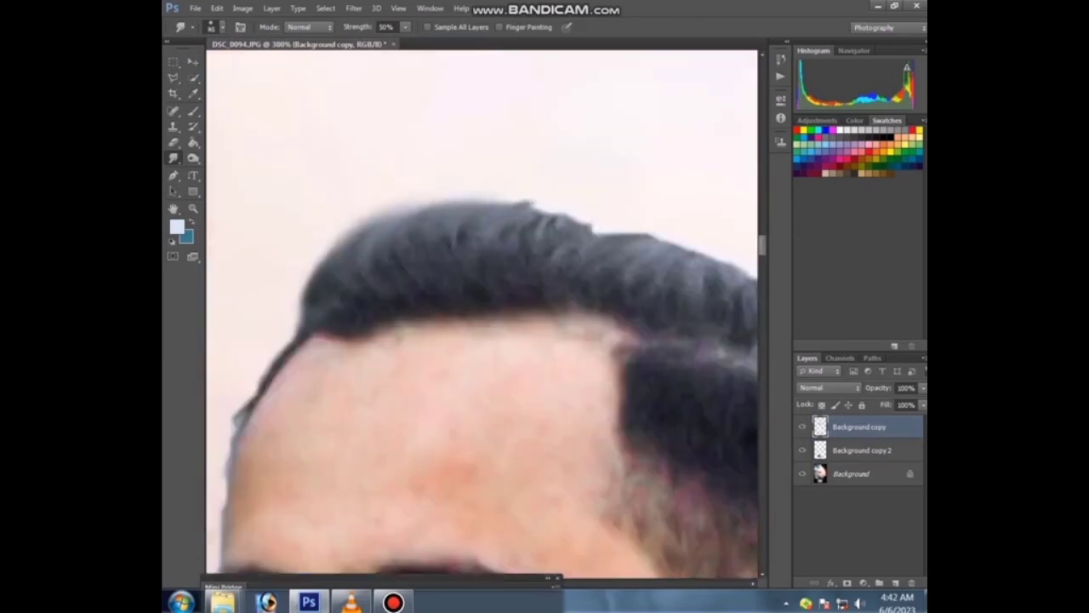
drag(528, 340, 417, 340)
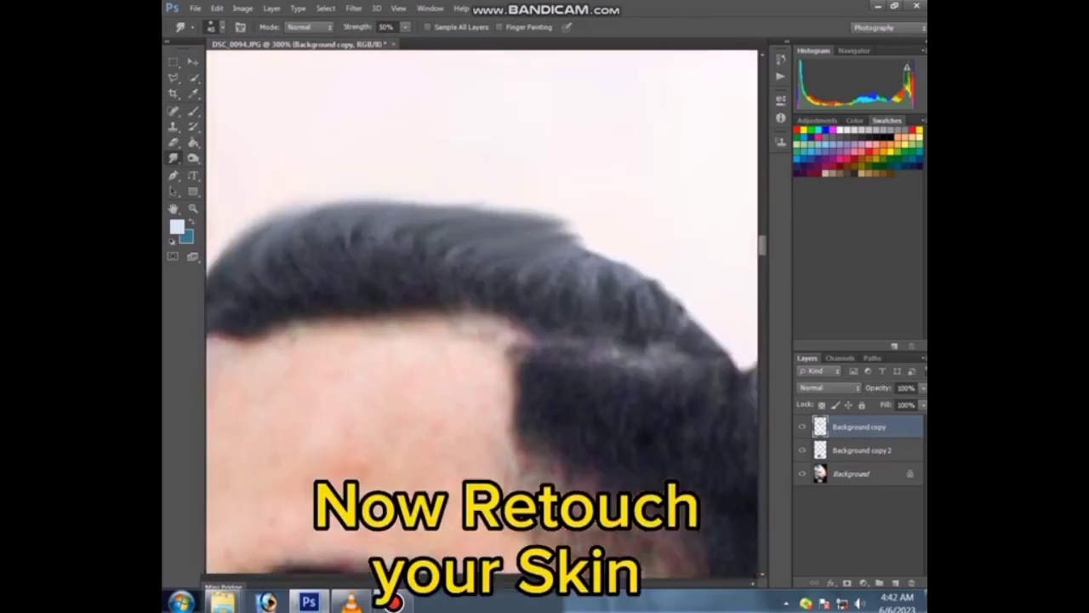
drag(528, 340, 467, 323)
drag(596, 340, 426, 340)
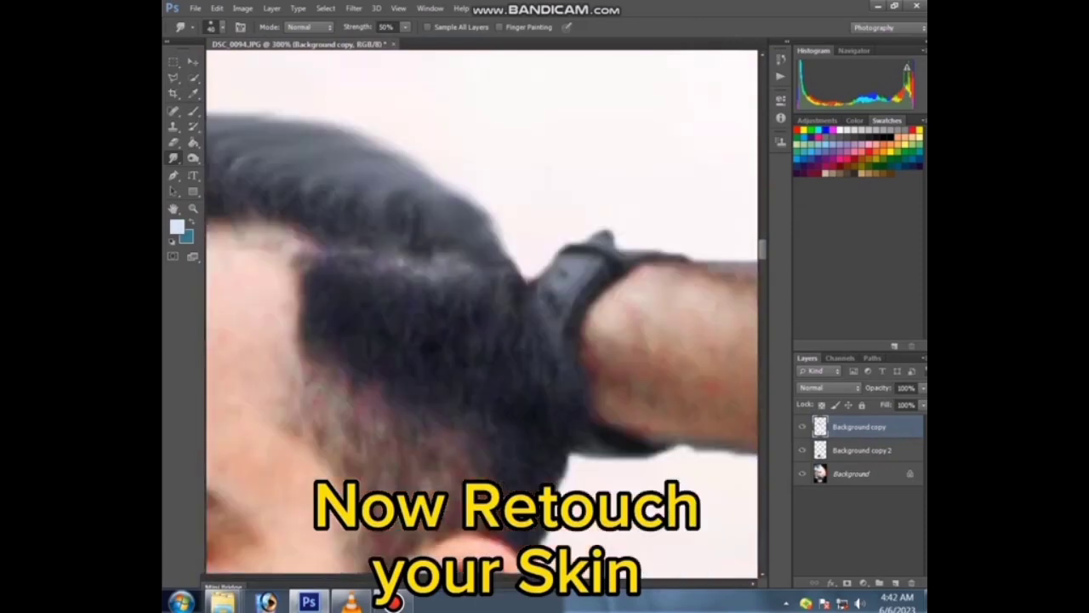
key(ctrl+minus)
key(ctrl+minus)
key(ctrl+minus)
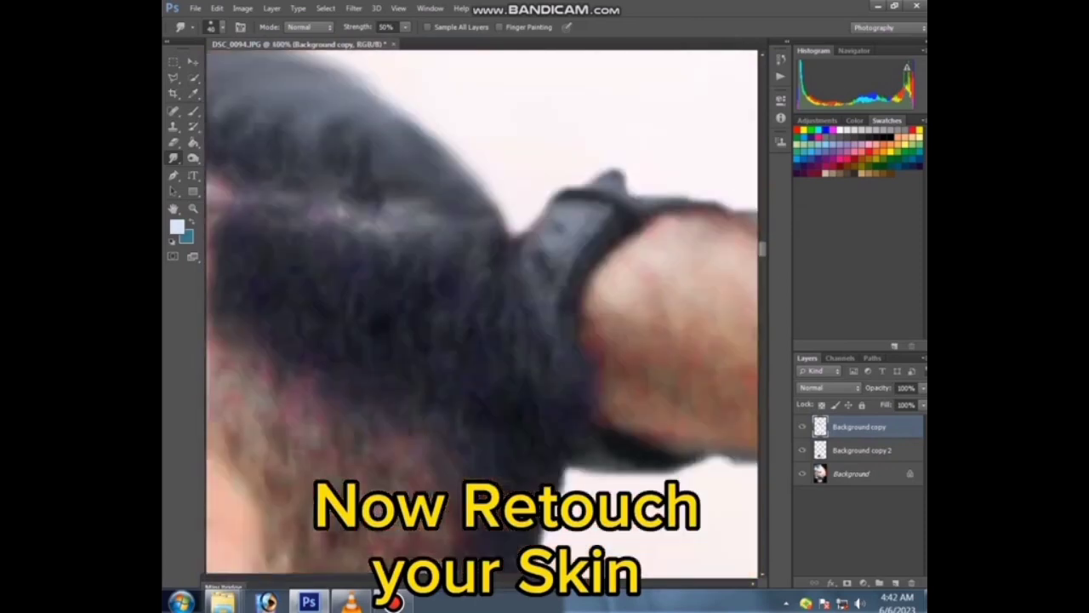